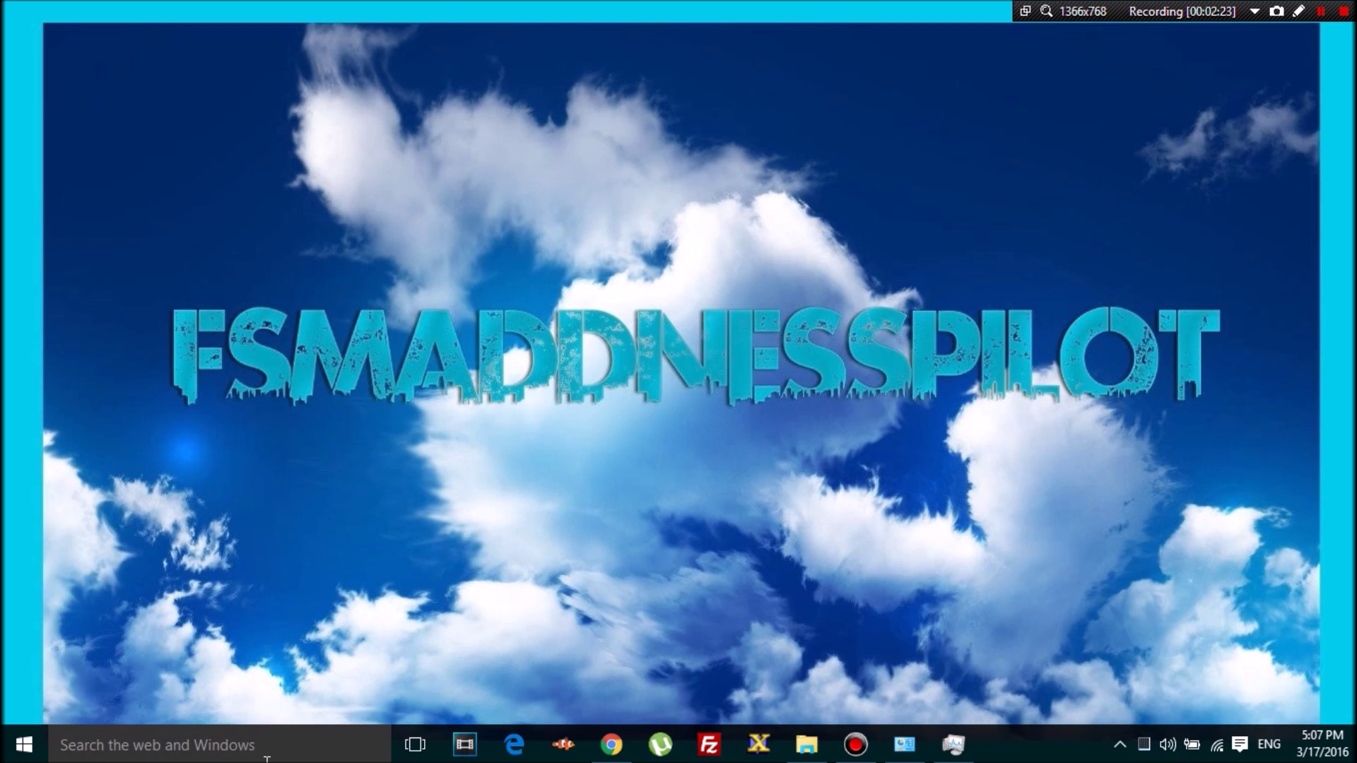
# Step: Restore the Chrome window showing Google results for 'intel extreme tuning utility'
pyautogui.click(612, 744)
# Step: Start the XTU-Setup-exe.exe download from the Intel Download Center, accepting the licence terms
pyautogui.click(293, 11)
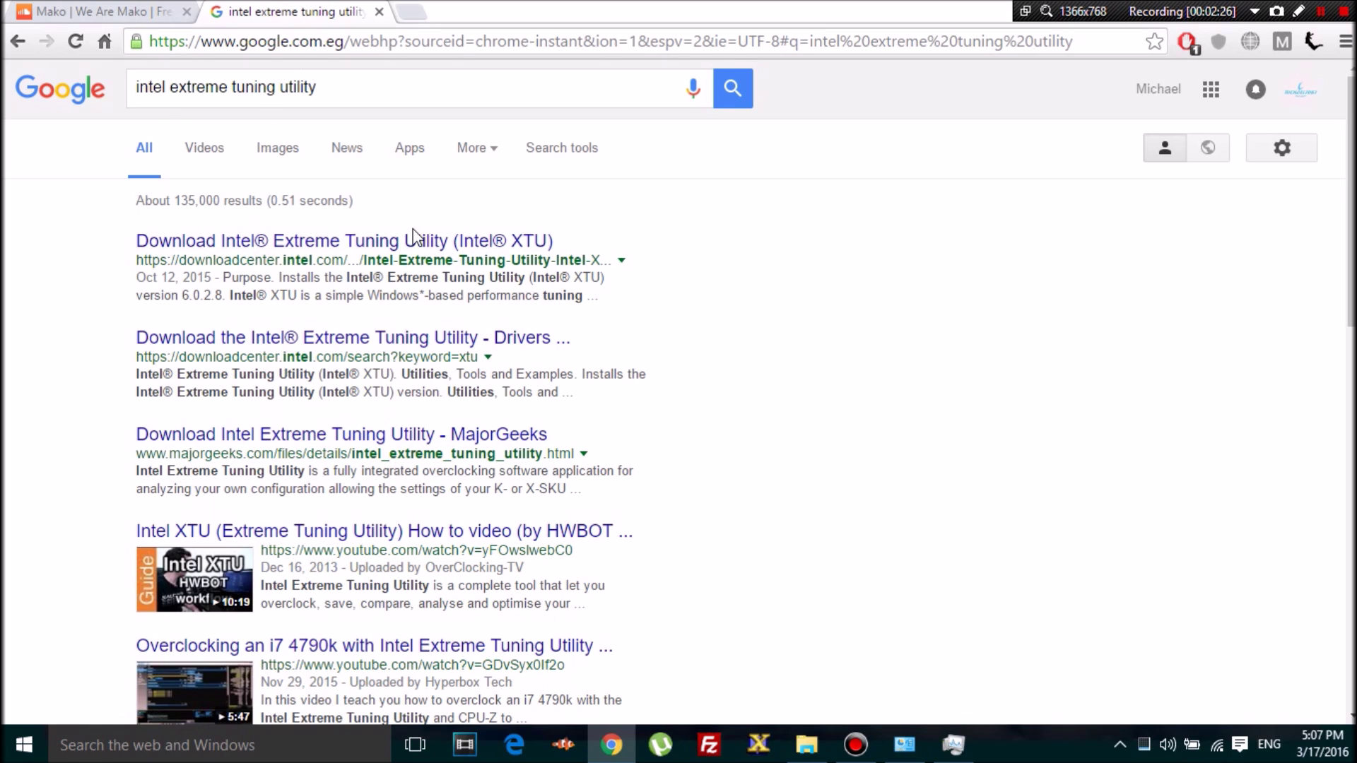
pyautogui.click(395, 249)
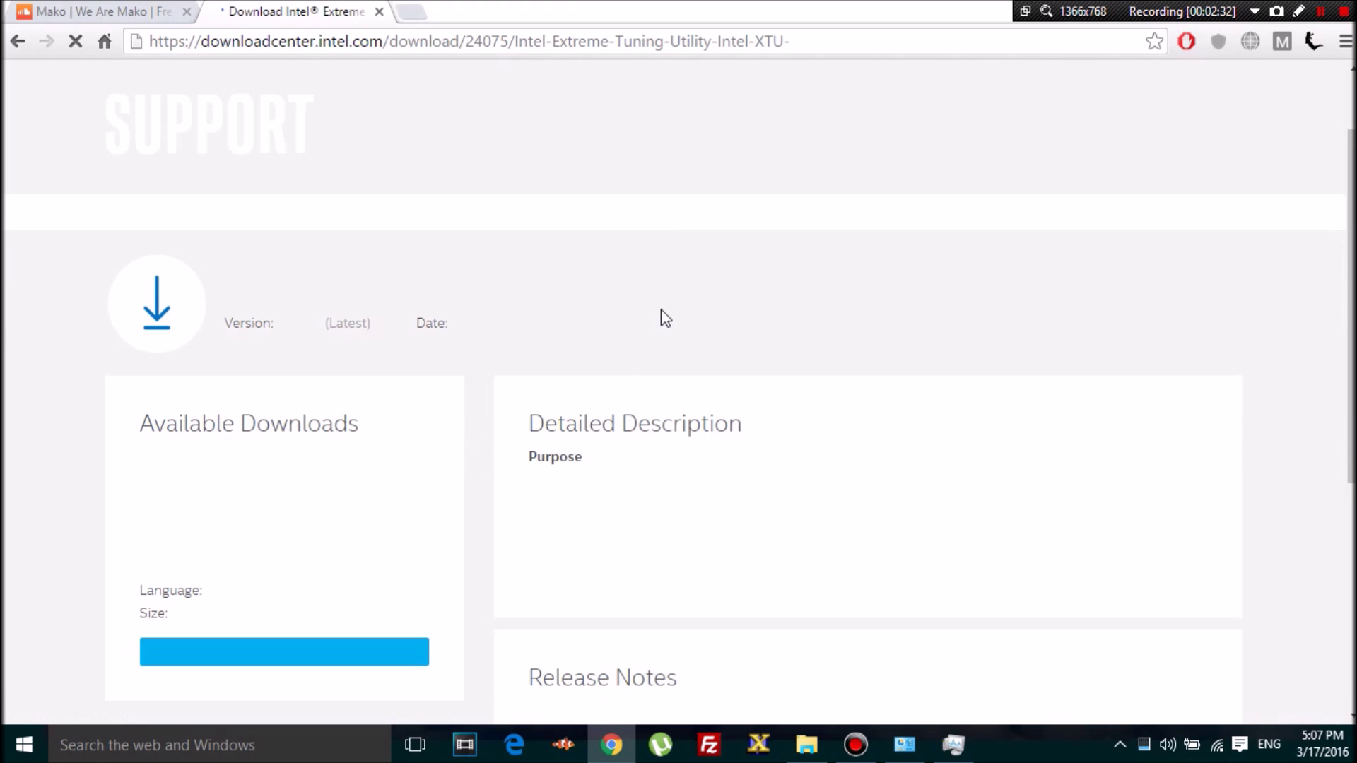
pyautogui.scroll(-1, 231, 509)
pyautogui.click(257, 549)
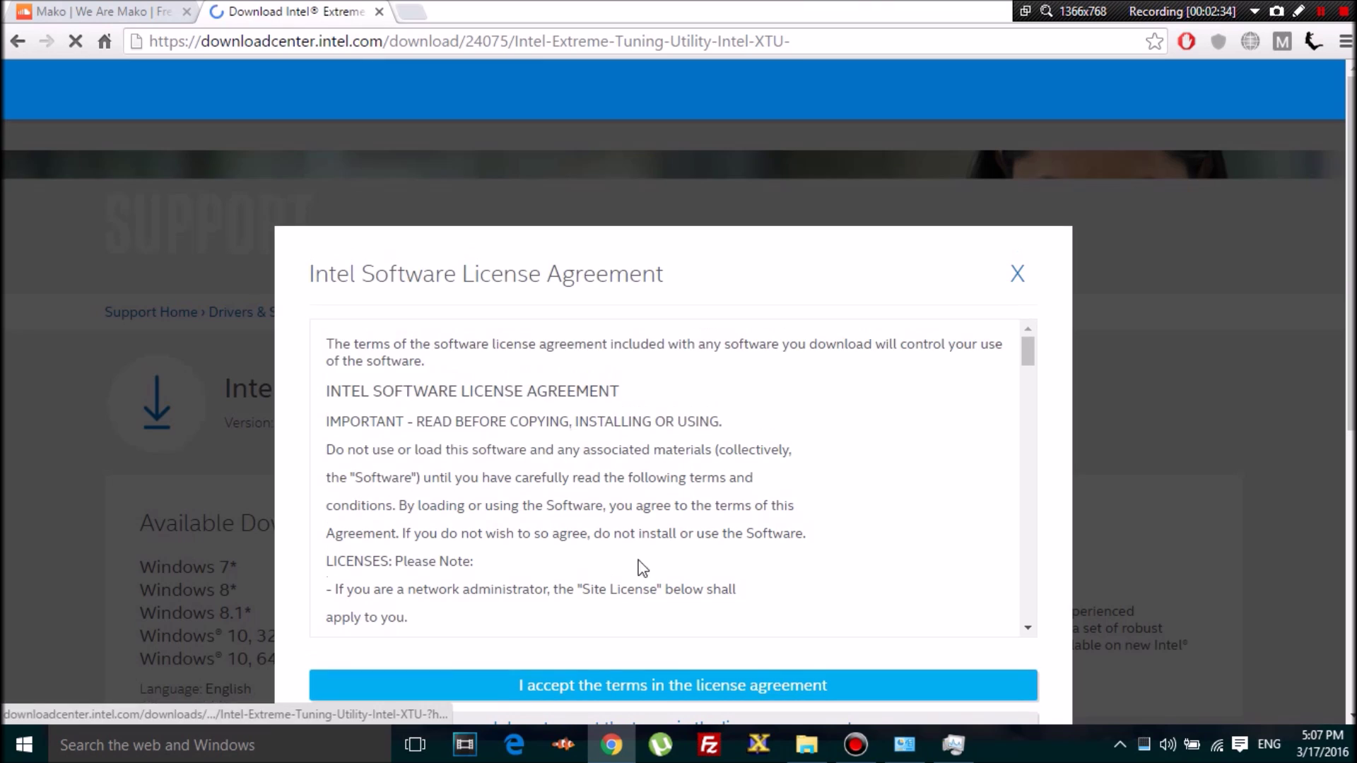
pyautogui.scroll(-3, 685, 622)
pyautogui.click(622, 689)
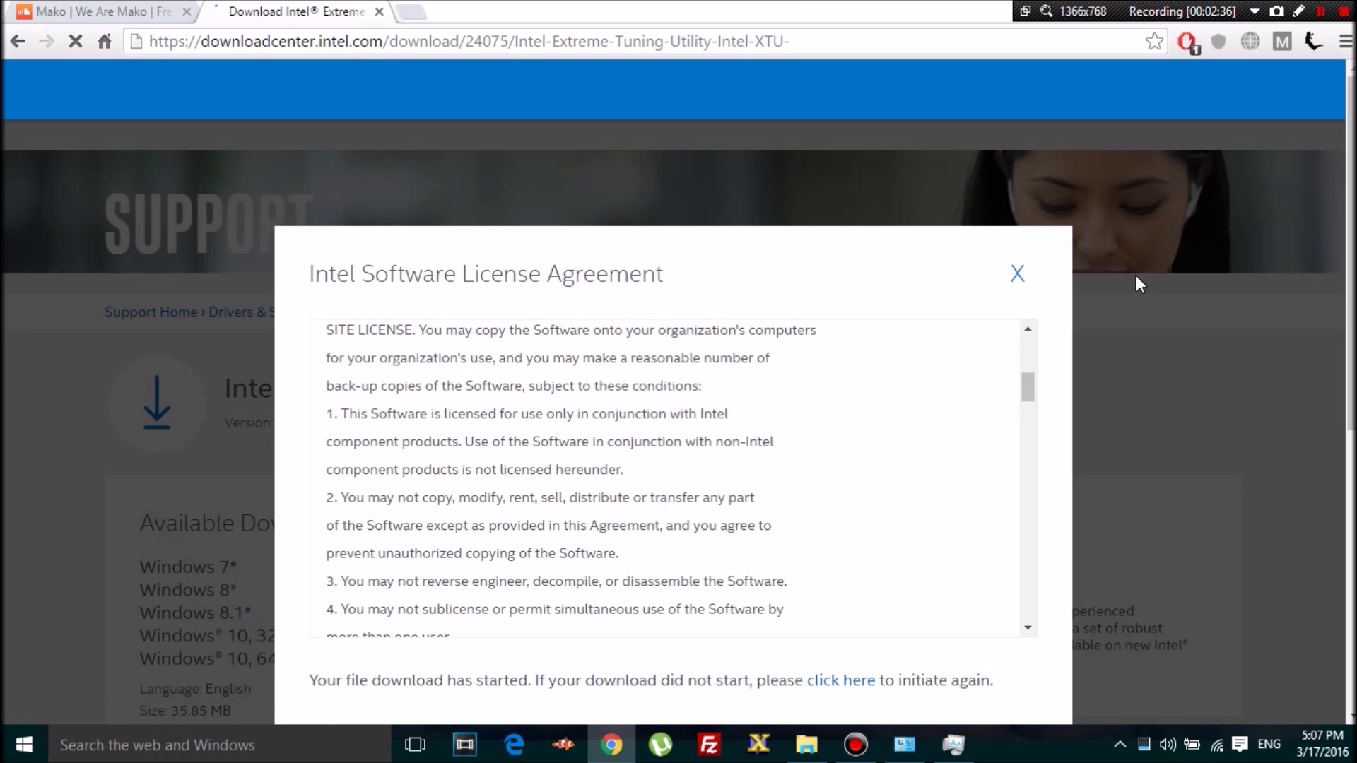
# Step: Cancel the XTU-Setup-exe.exe download and close the Intel download tab
pyautogui.scroll(-3, 1160, 320)
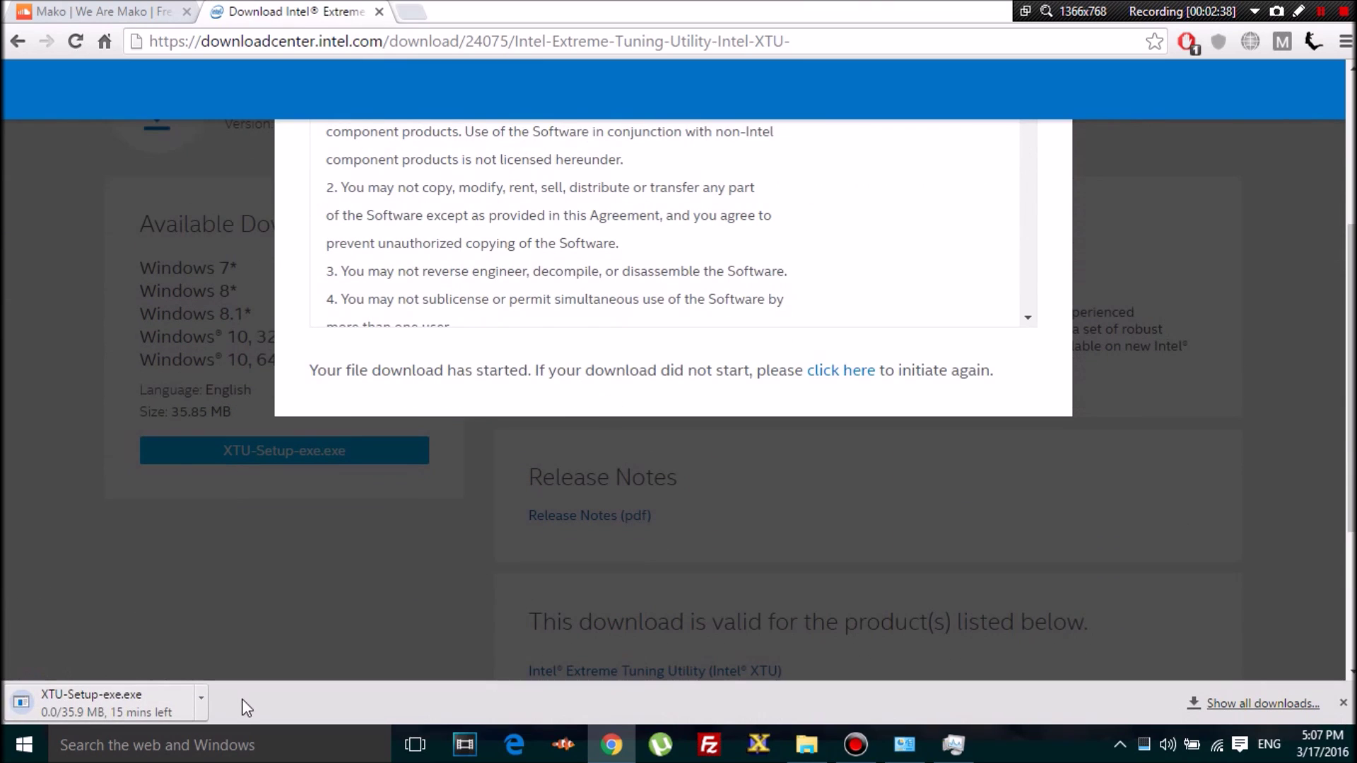
pyautogui.click(201, 697)
pyautogui.click(212, 668)
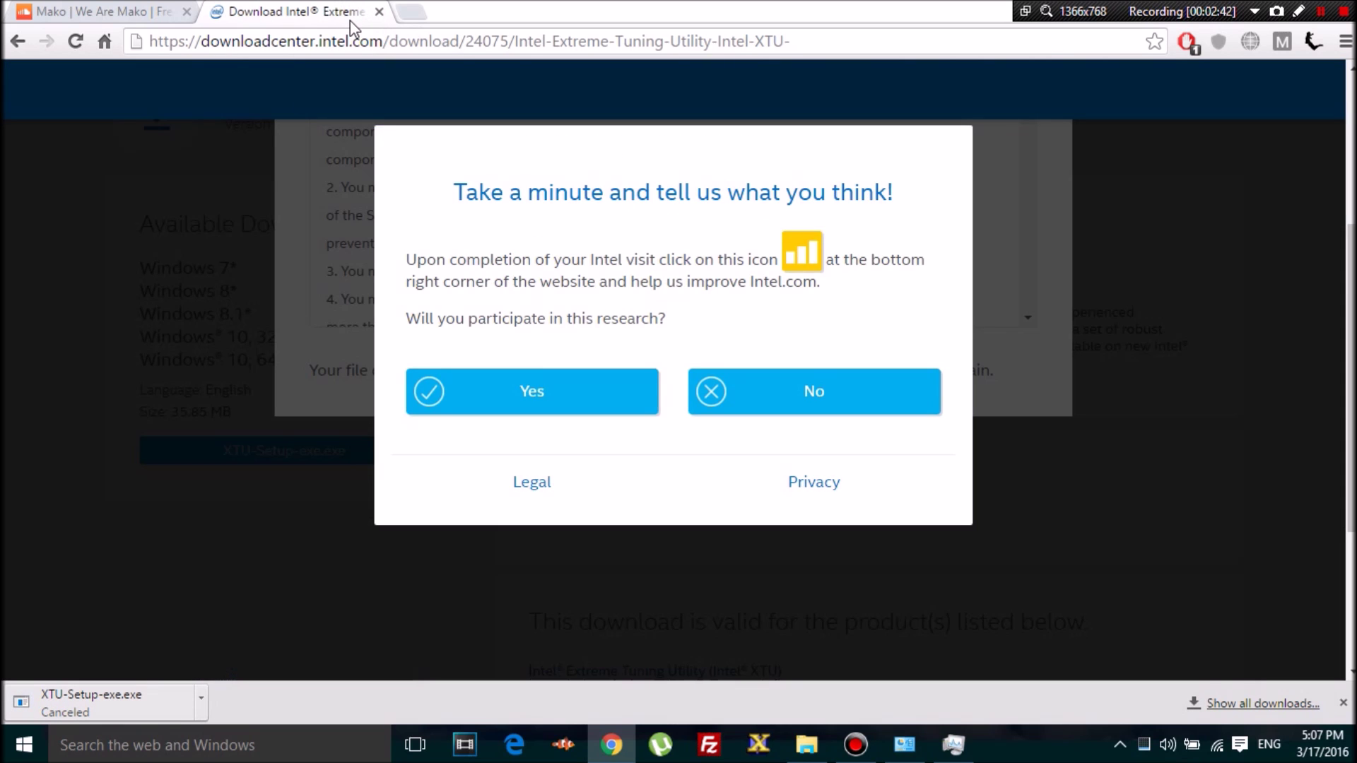
pyautogui.click(379, 11)
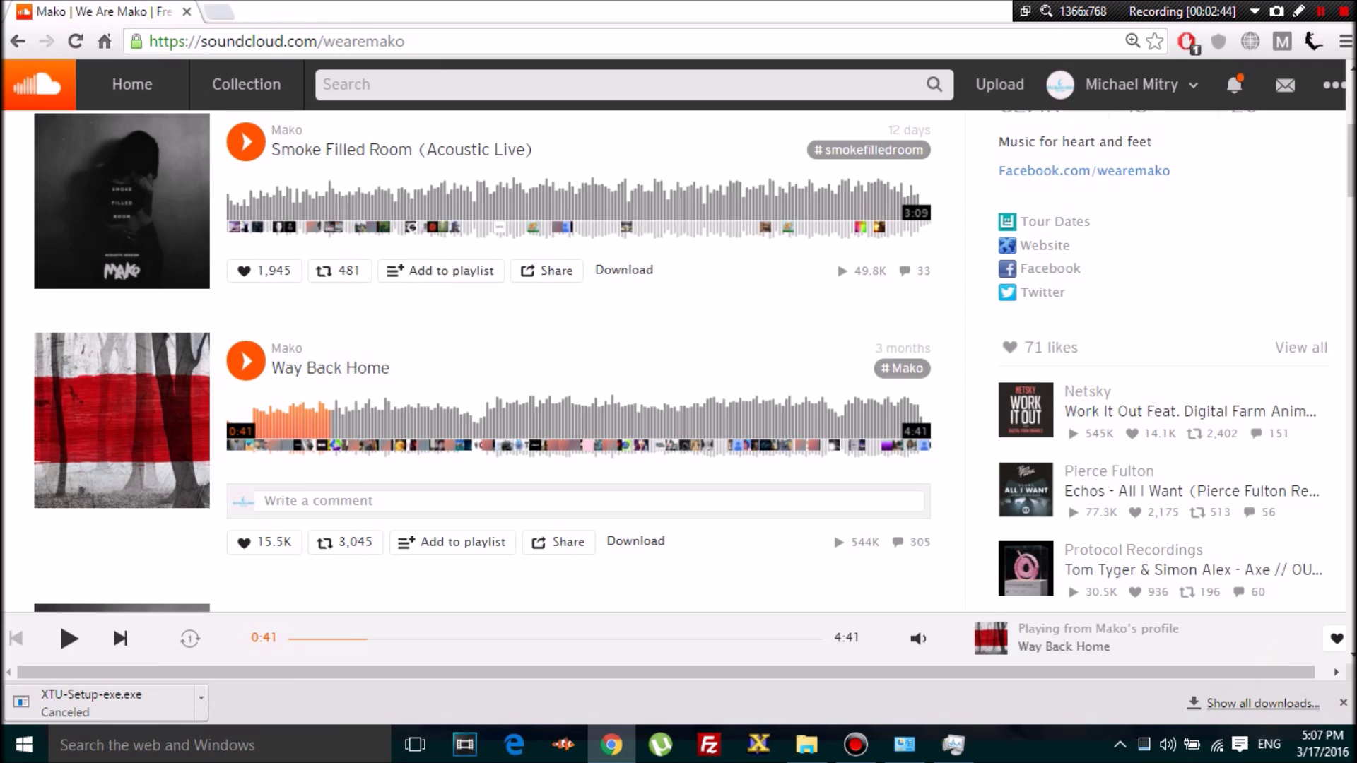
# Step: Launch Intel Extreme Tuning Utility from Start search with admin approval and dismiss the unexpected-exit notice
pyautogui.press('super+d')
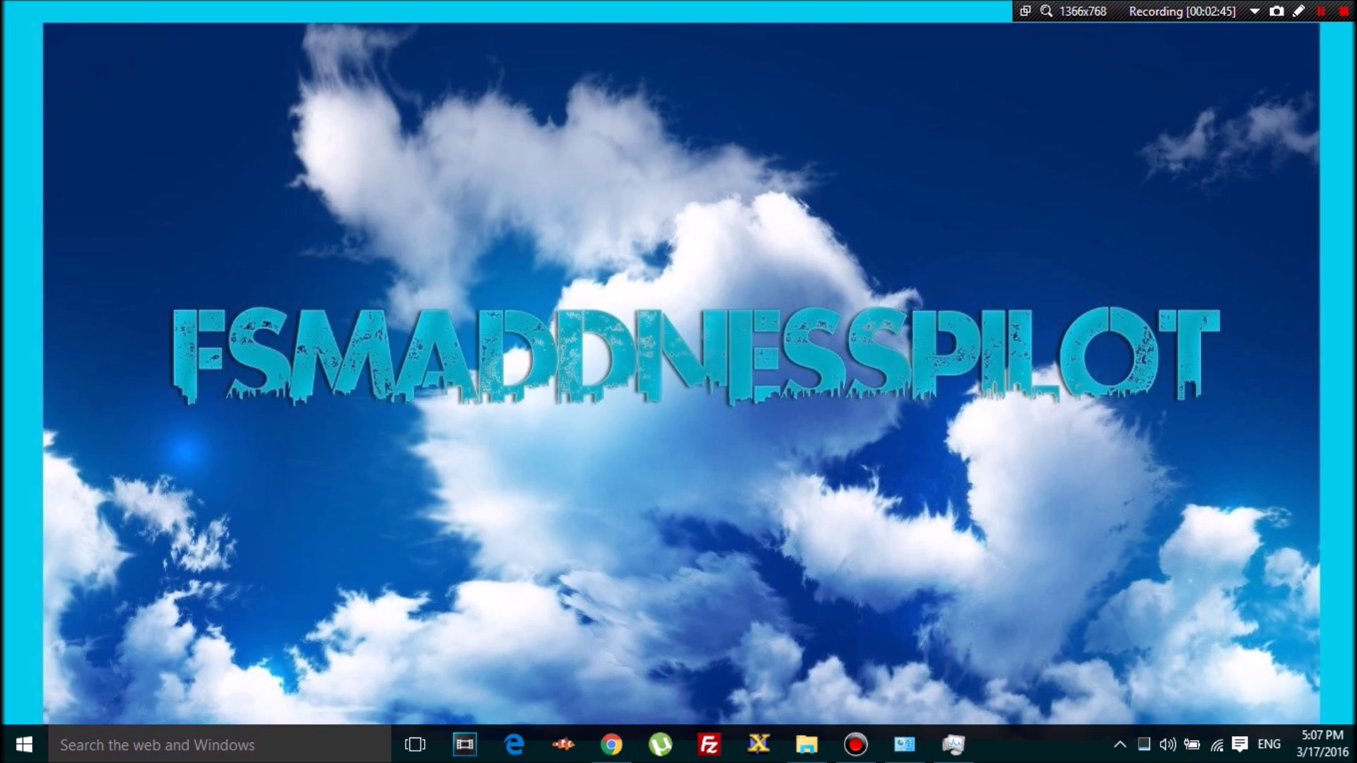
pyautogui.click(203, 759)
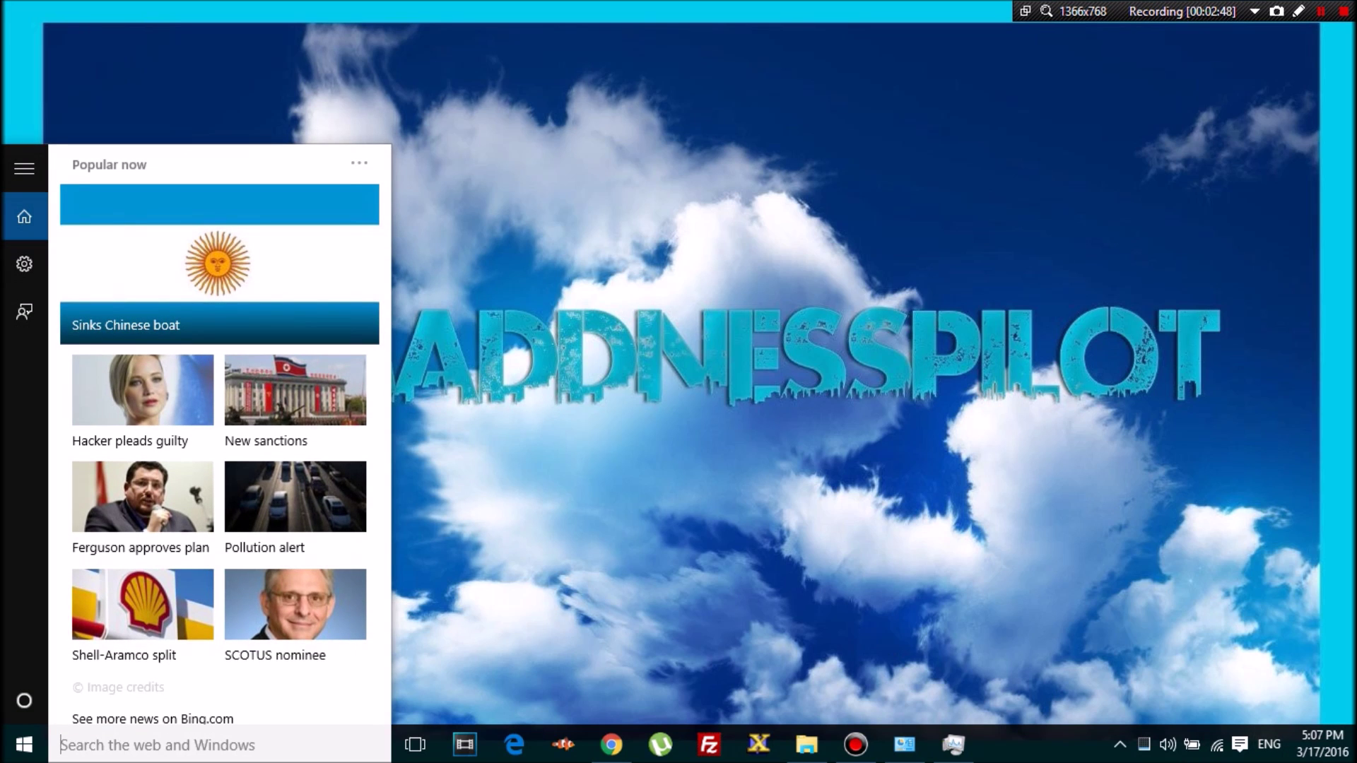
pyautogui.write('inte')
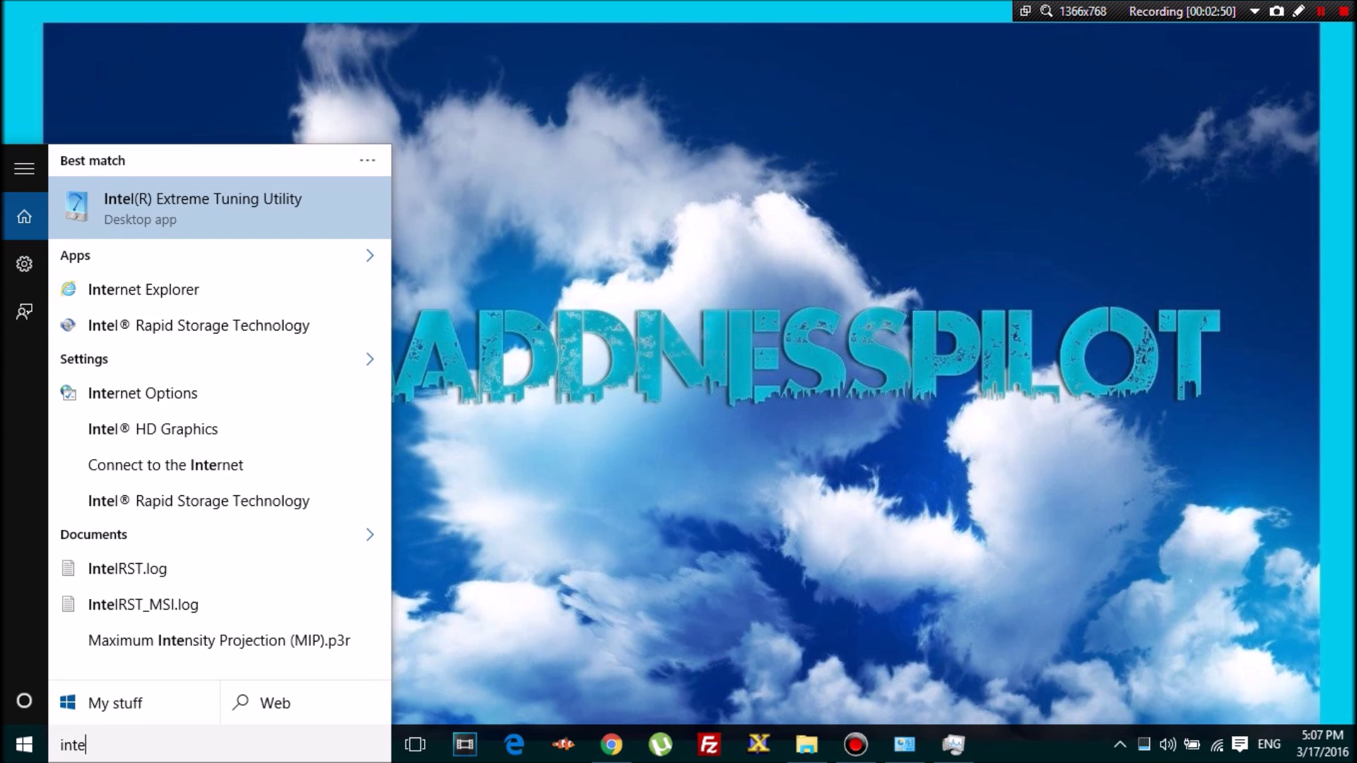
pyautogui.press('Return')
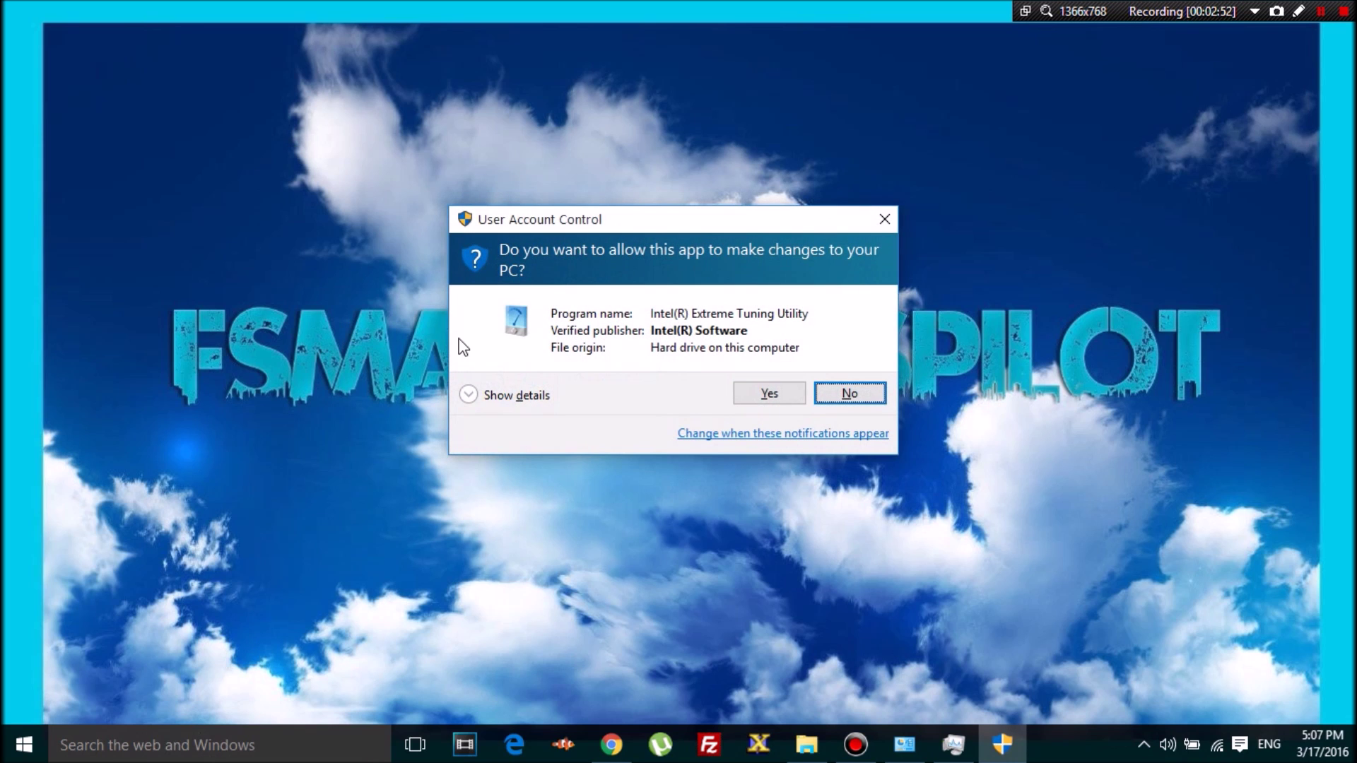
pyautogui.click(787, 390)
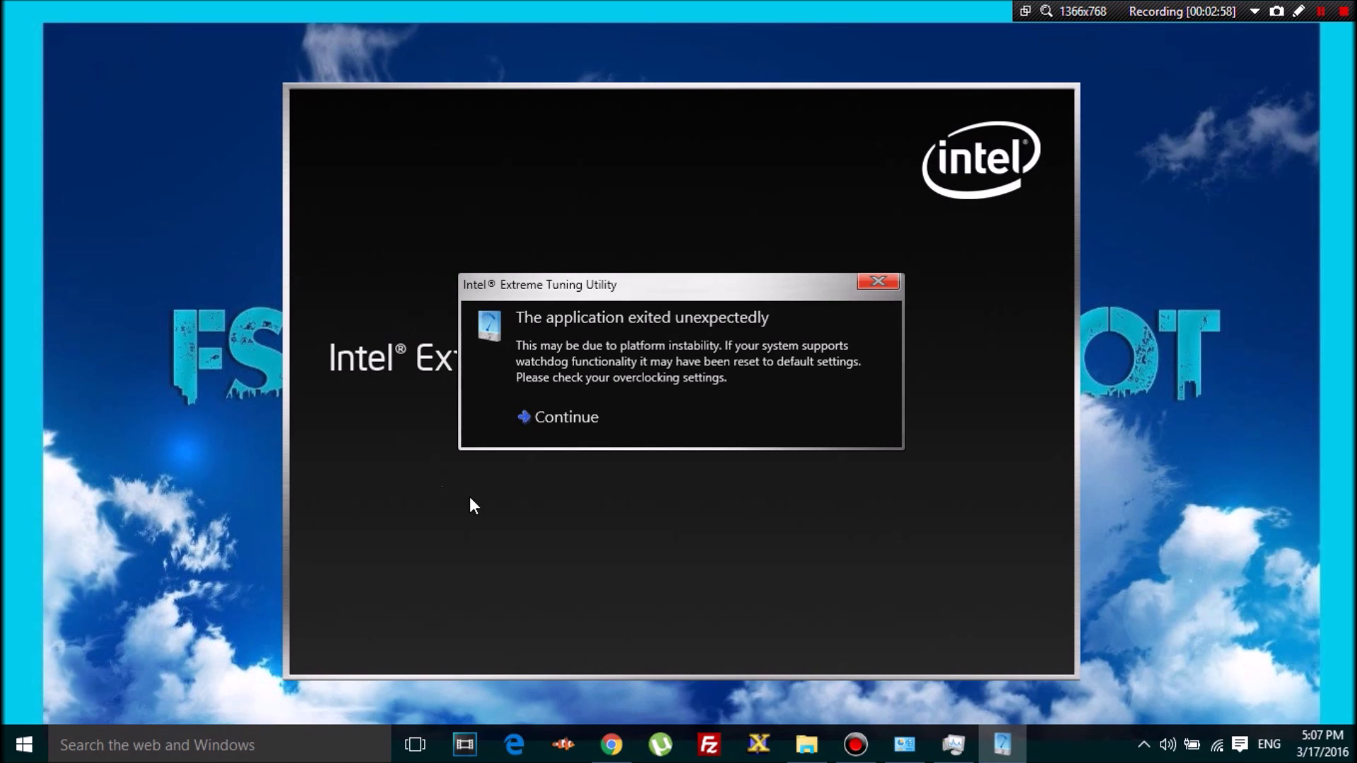
pyautogui.moveTo(620, 290); pyautogui.dragTo(656, 260)
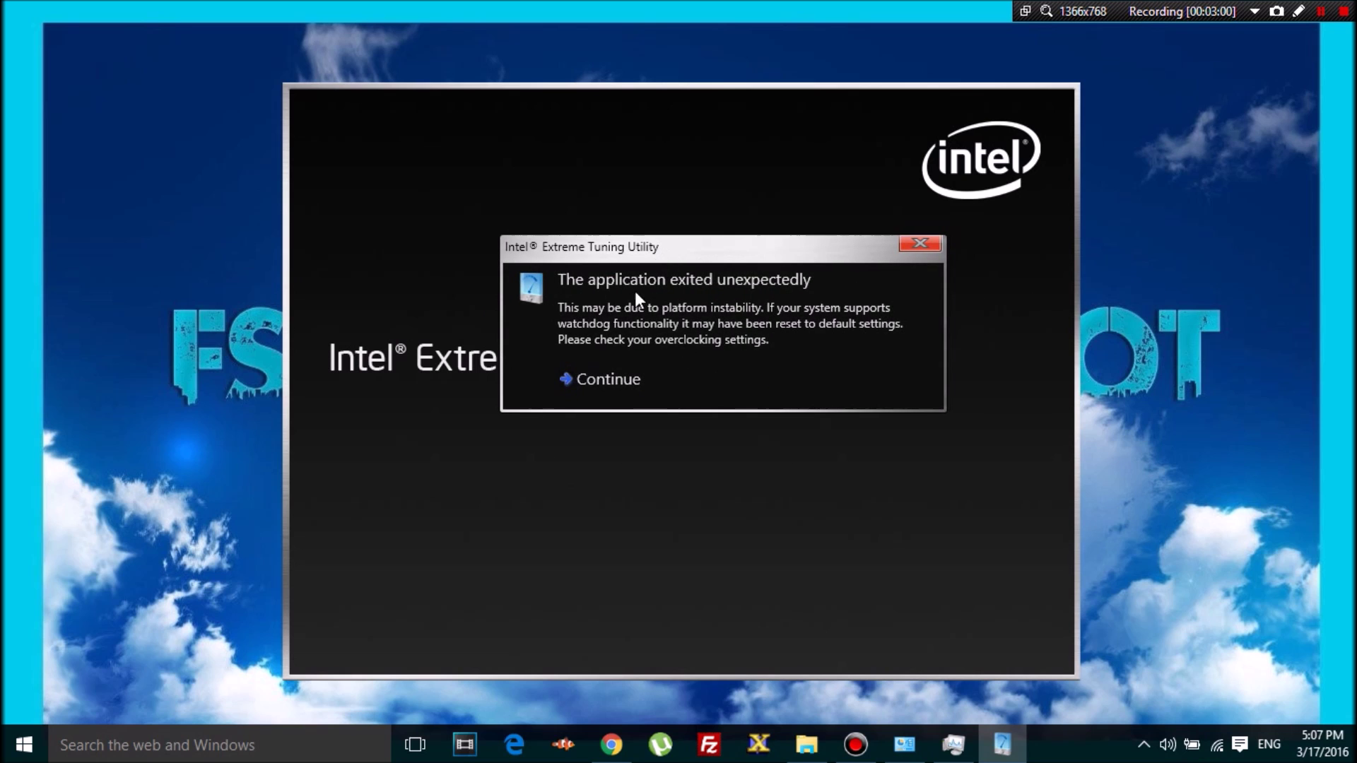
pyautogui.click(591, 381)
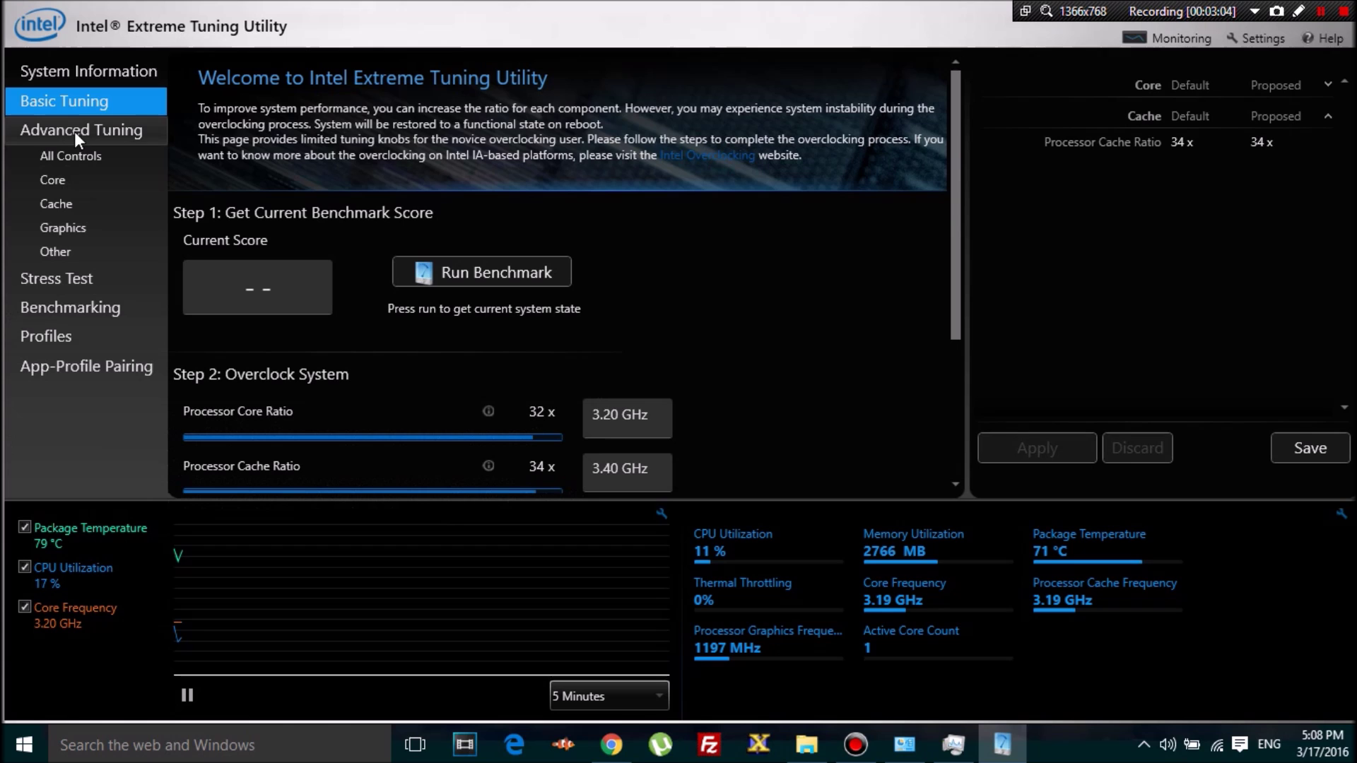
pyautogui.click(85, 81)
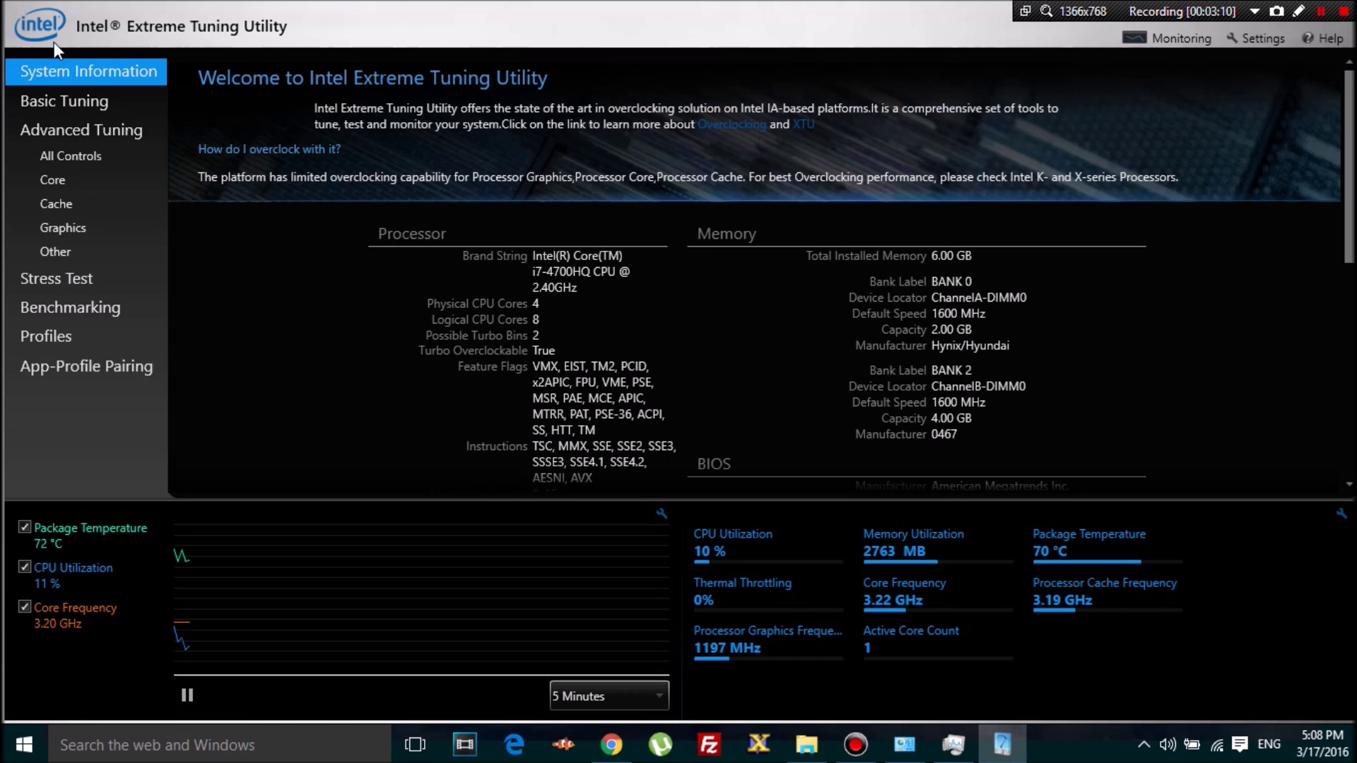
pyautogui.click(89, 108)
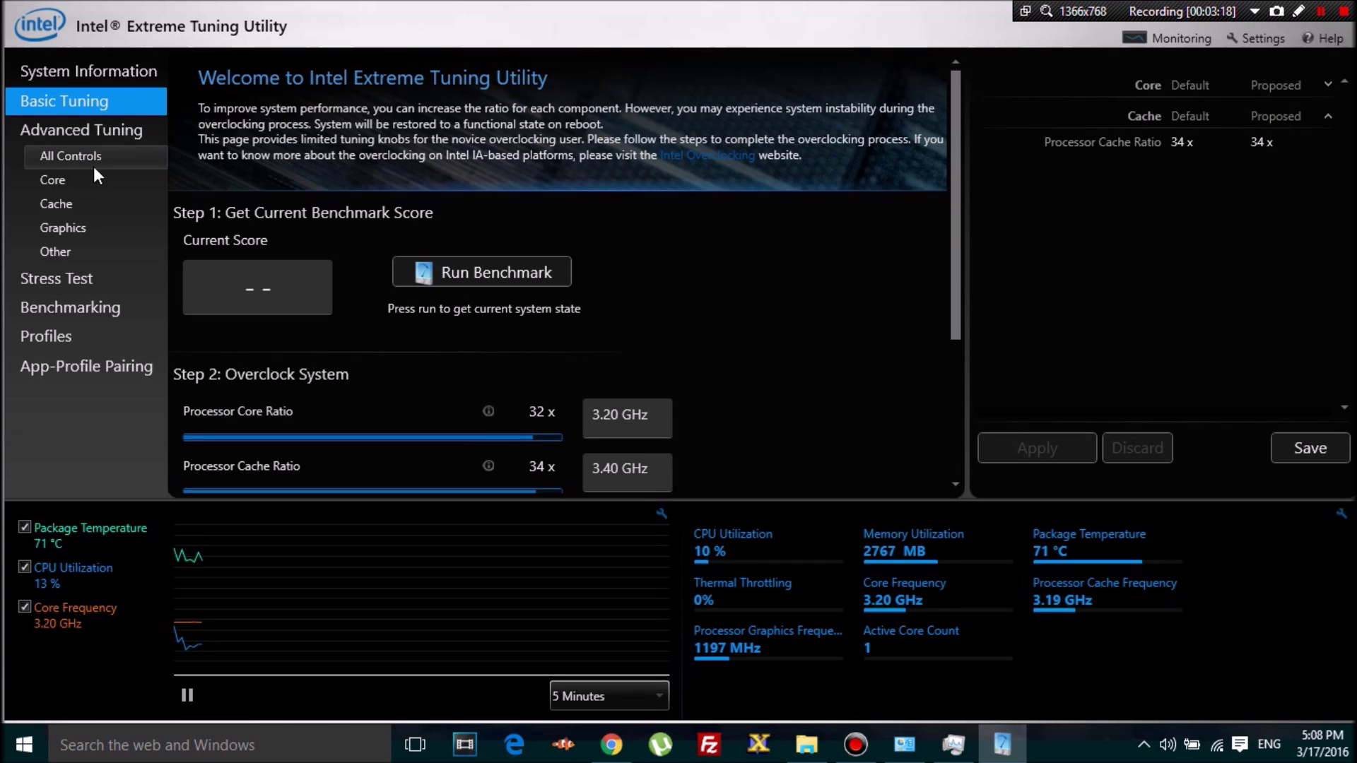
pyautogui.scroll(-3, 451, 224)
pyautogui.scroll(3, 600, 146)
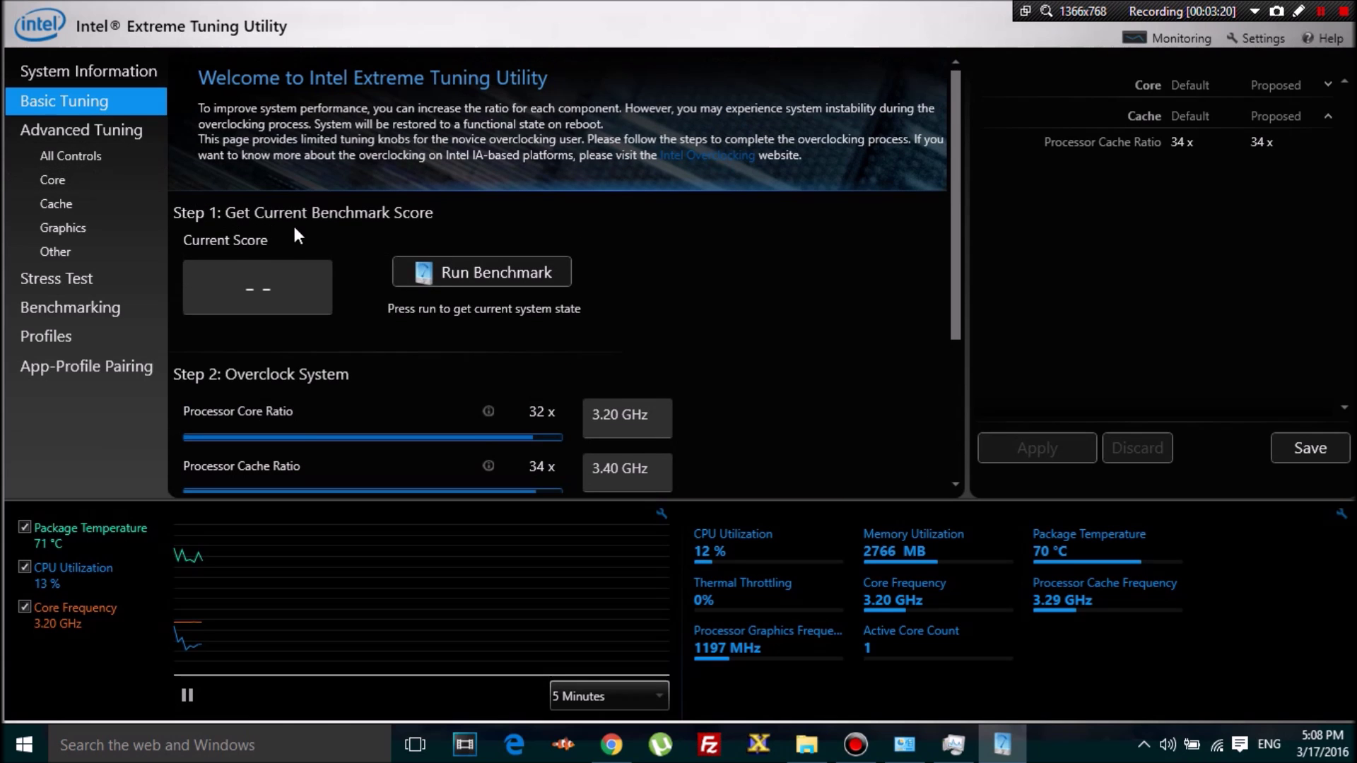
pyautogui.scroll(-2, 477, 232)
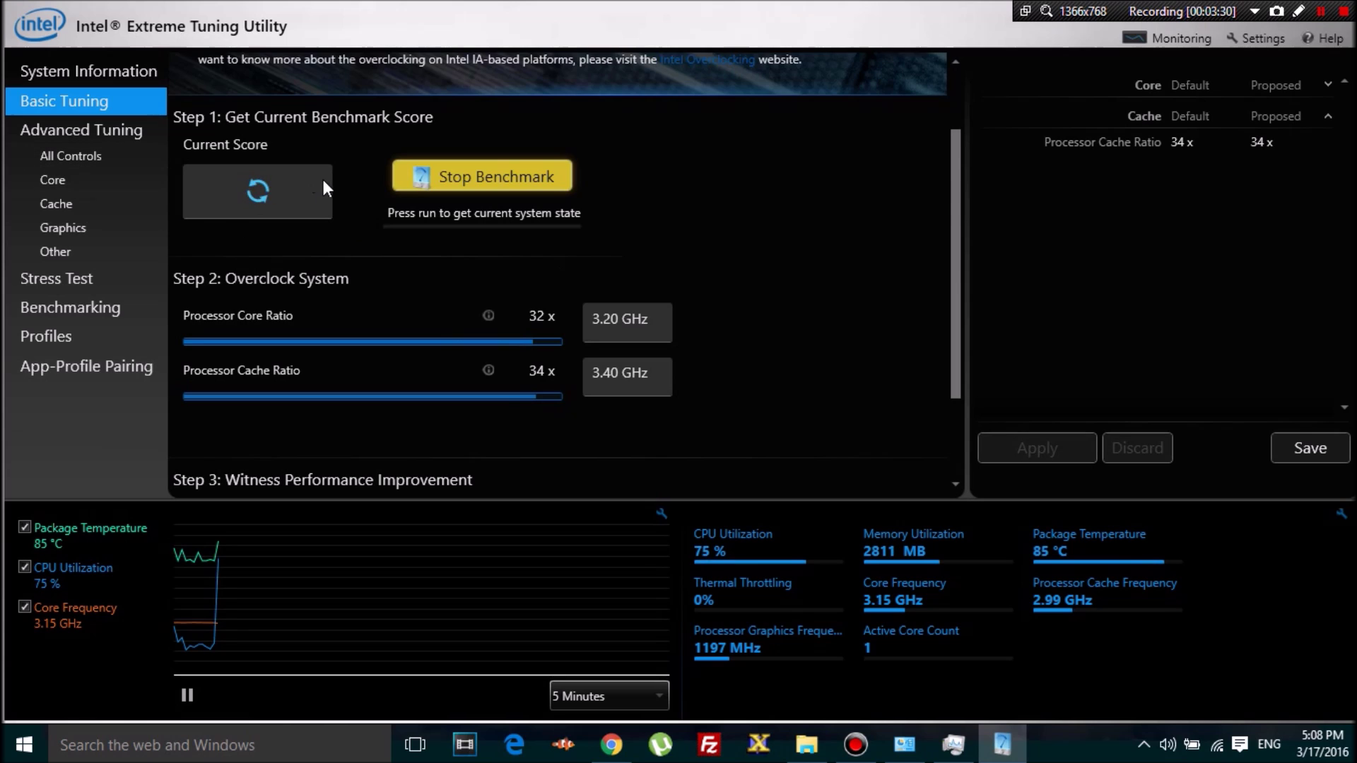
# Step: Scroll the Basic Tuning page down to the Step 3 section while the baseline benchmark runs
pyautogui.scroll(-2, 319, 185)
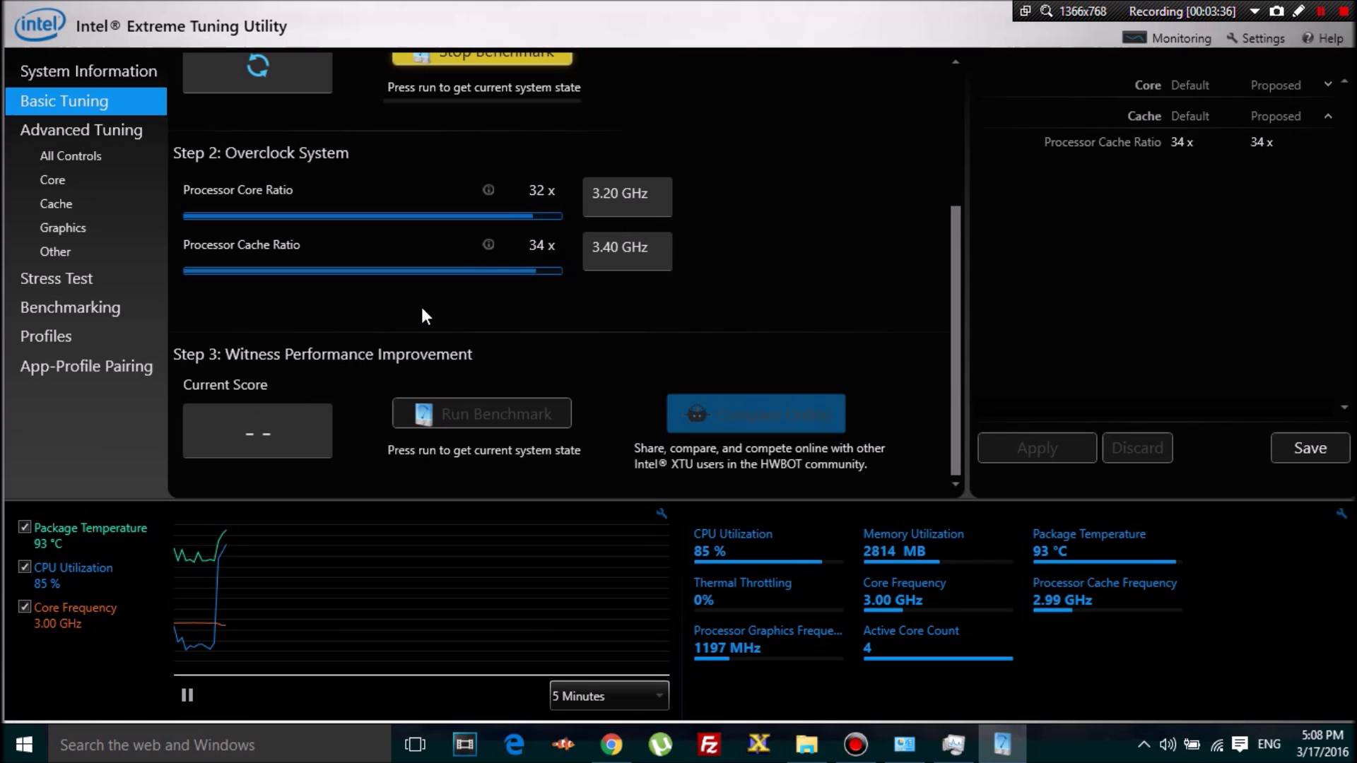
pyautogui.scroll(3, 267, 366)
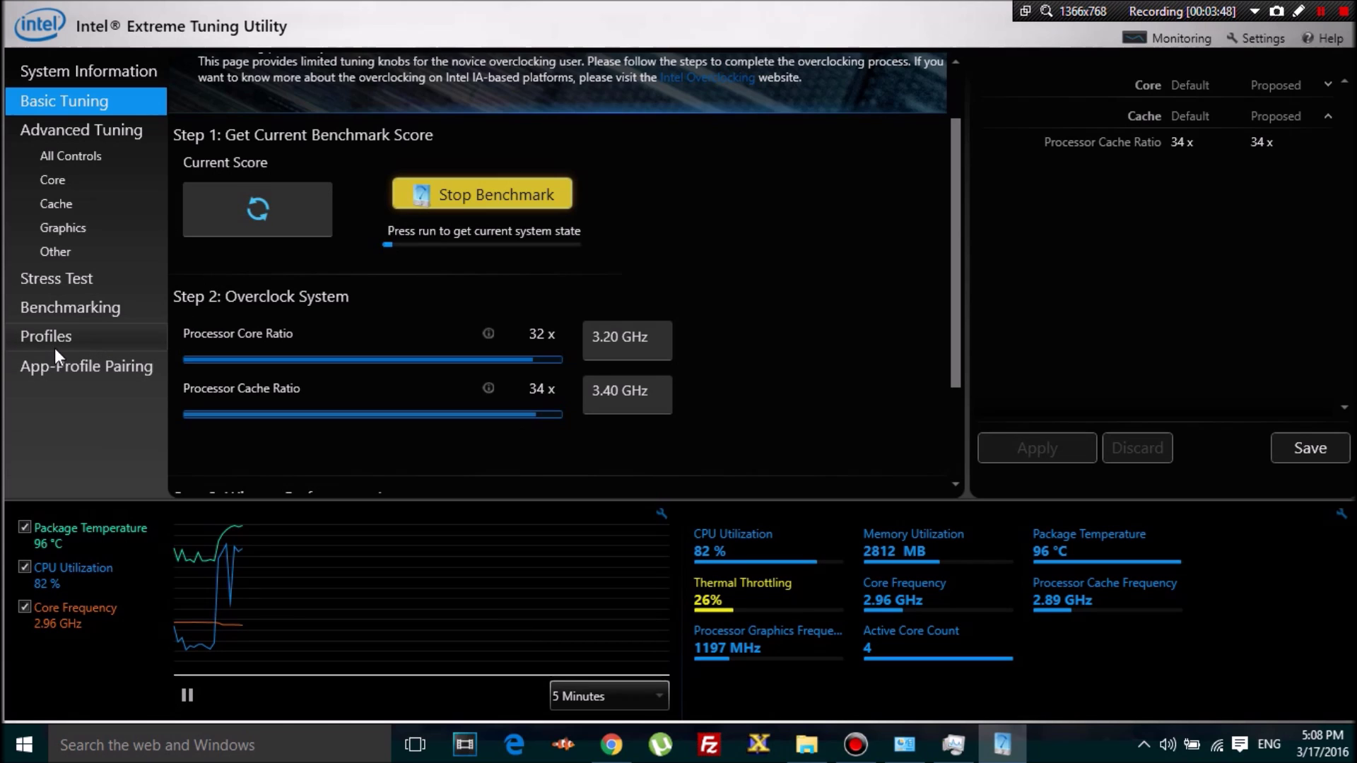
pyautogui.moveTo(329, 339)
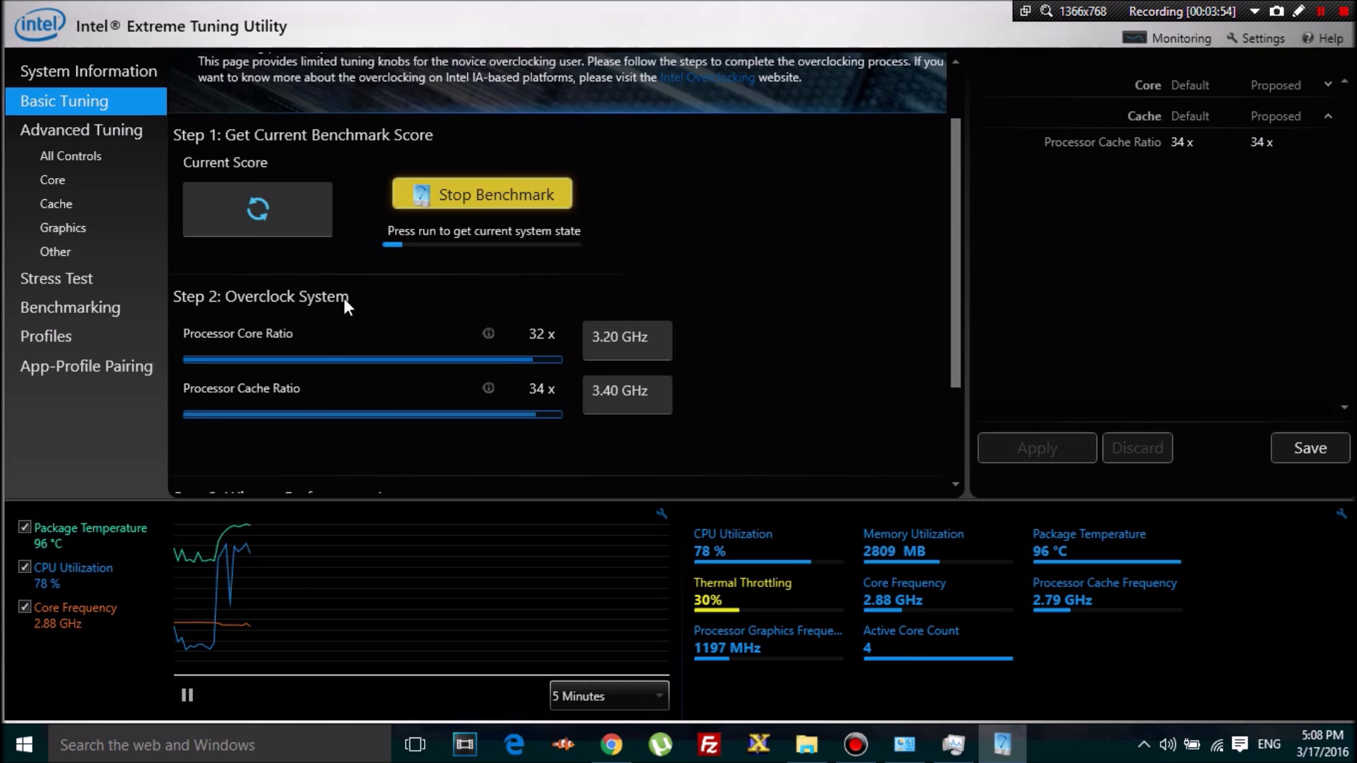
pyautogui.scroll(-2, 482, 290)
pyautogui.moveTo(483, 291)
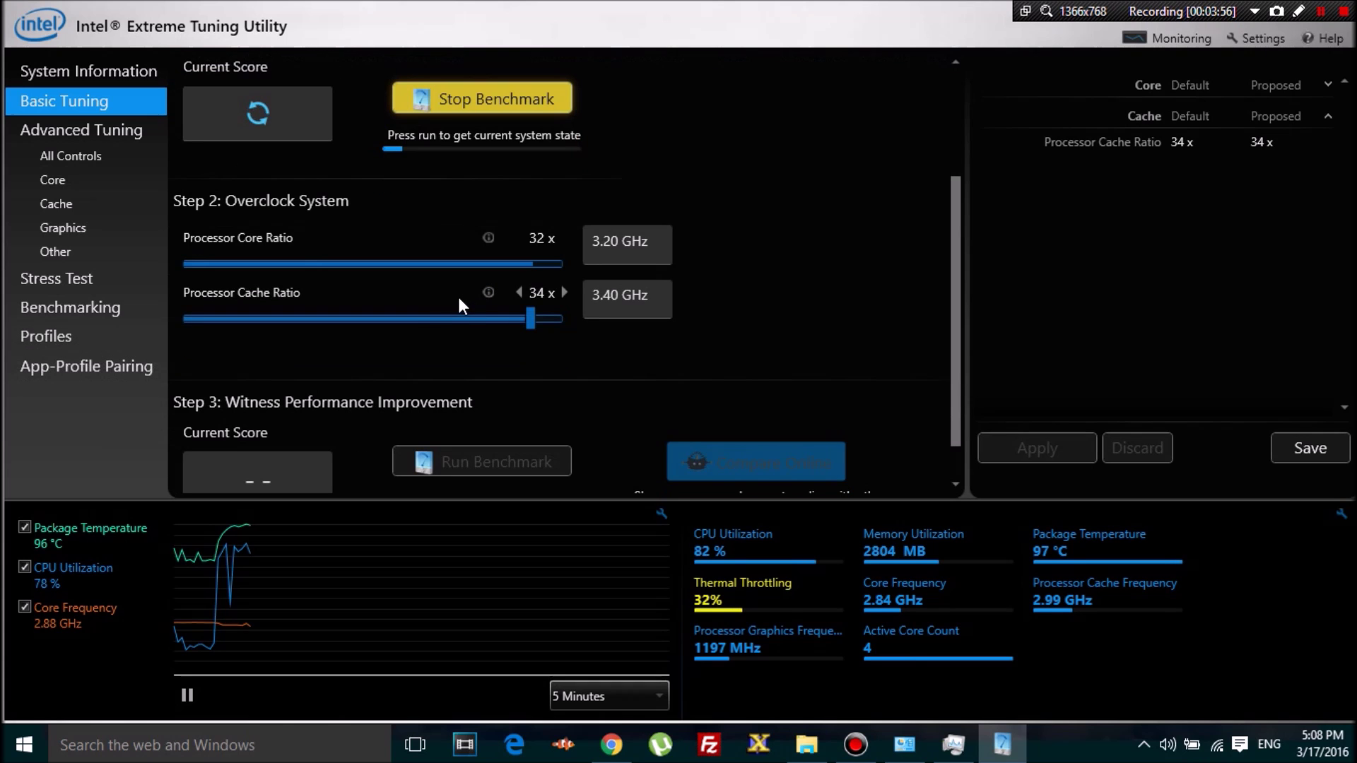
pyautogui.click(952, 753)
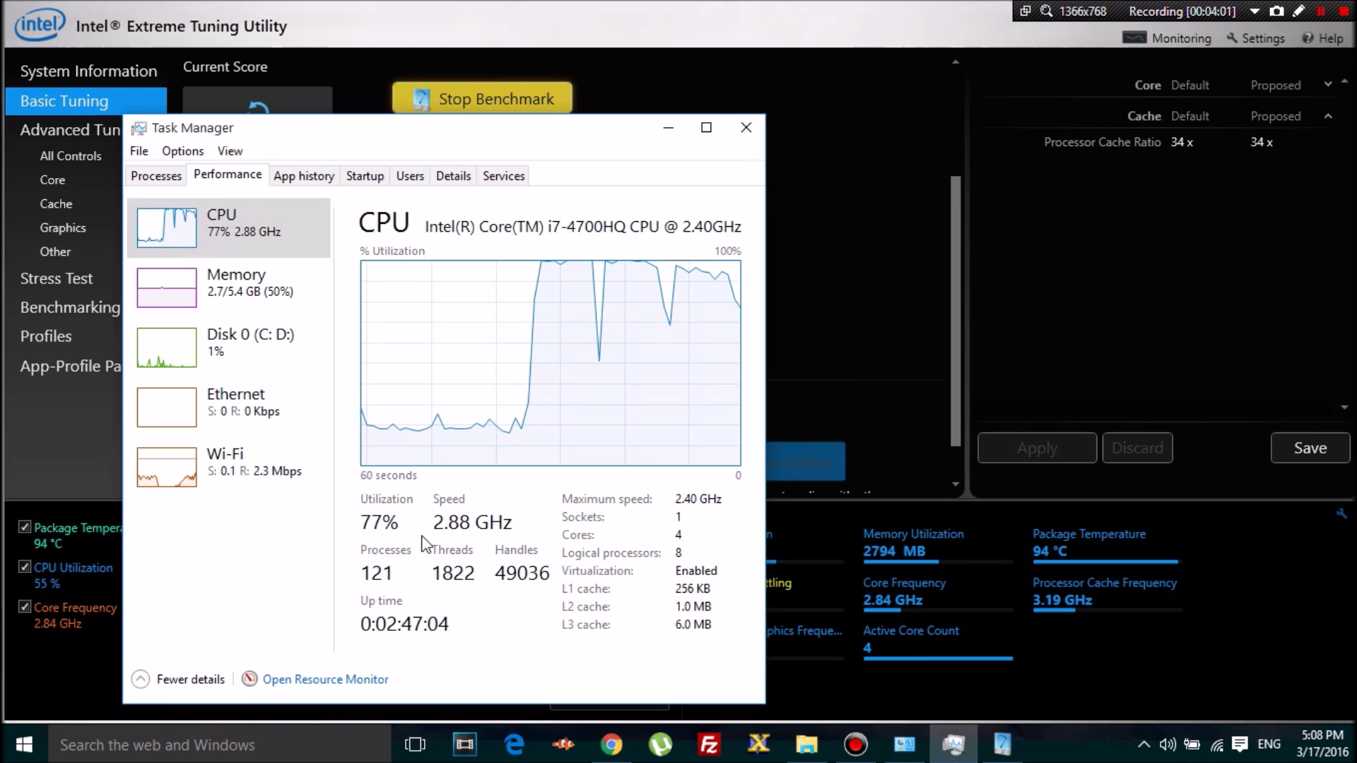
pyautogui.click(746, 127)
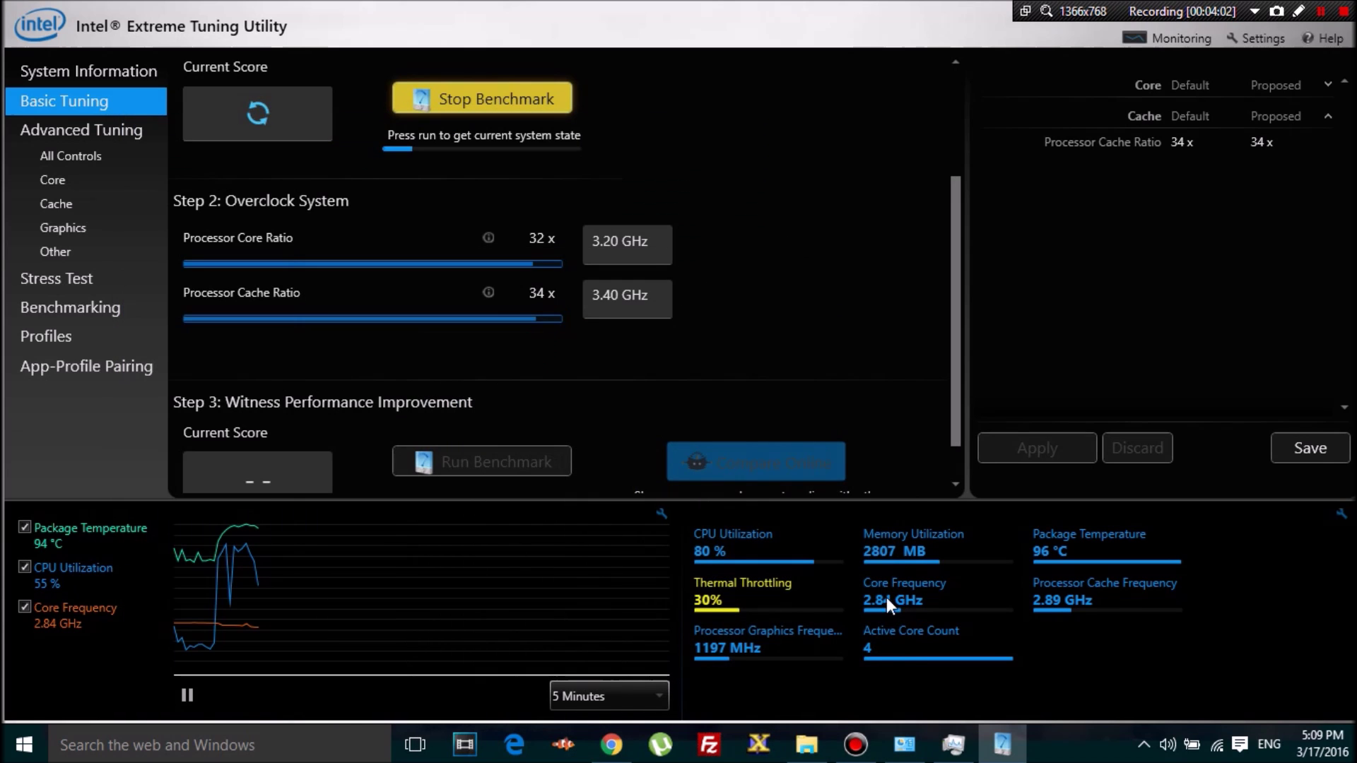
pyautogui.click(953, 745)
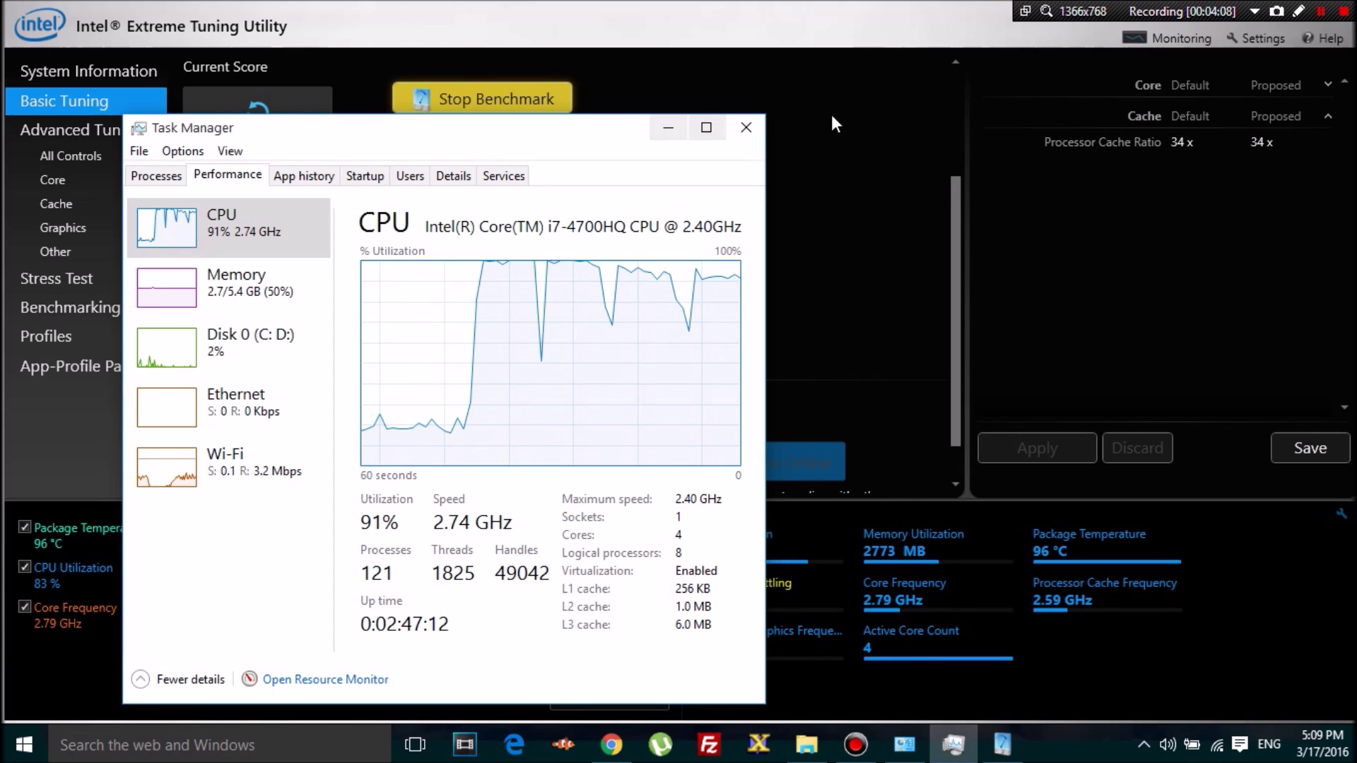
pyautogui.click(746, 127)
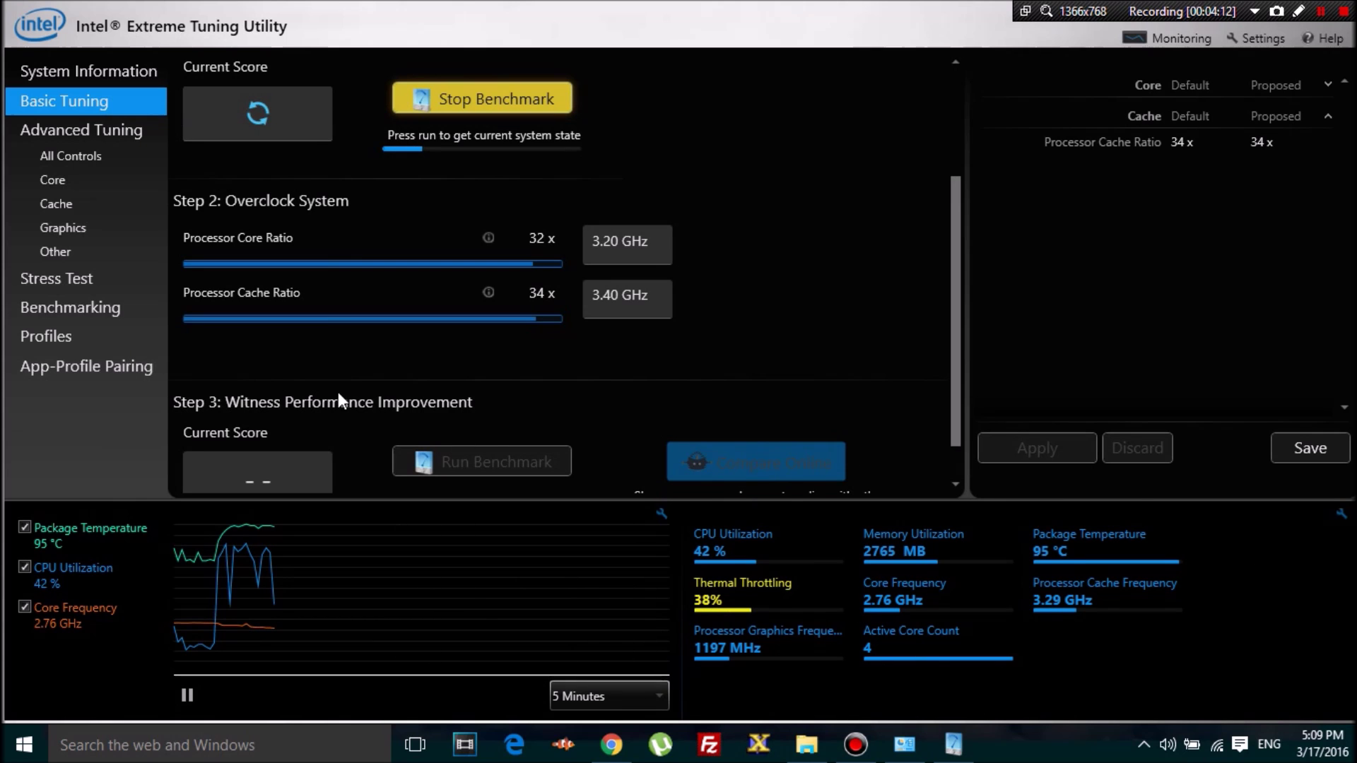
pyautogui.click(135, 749)
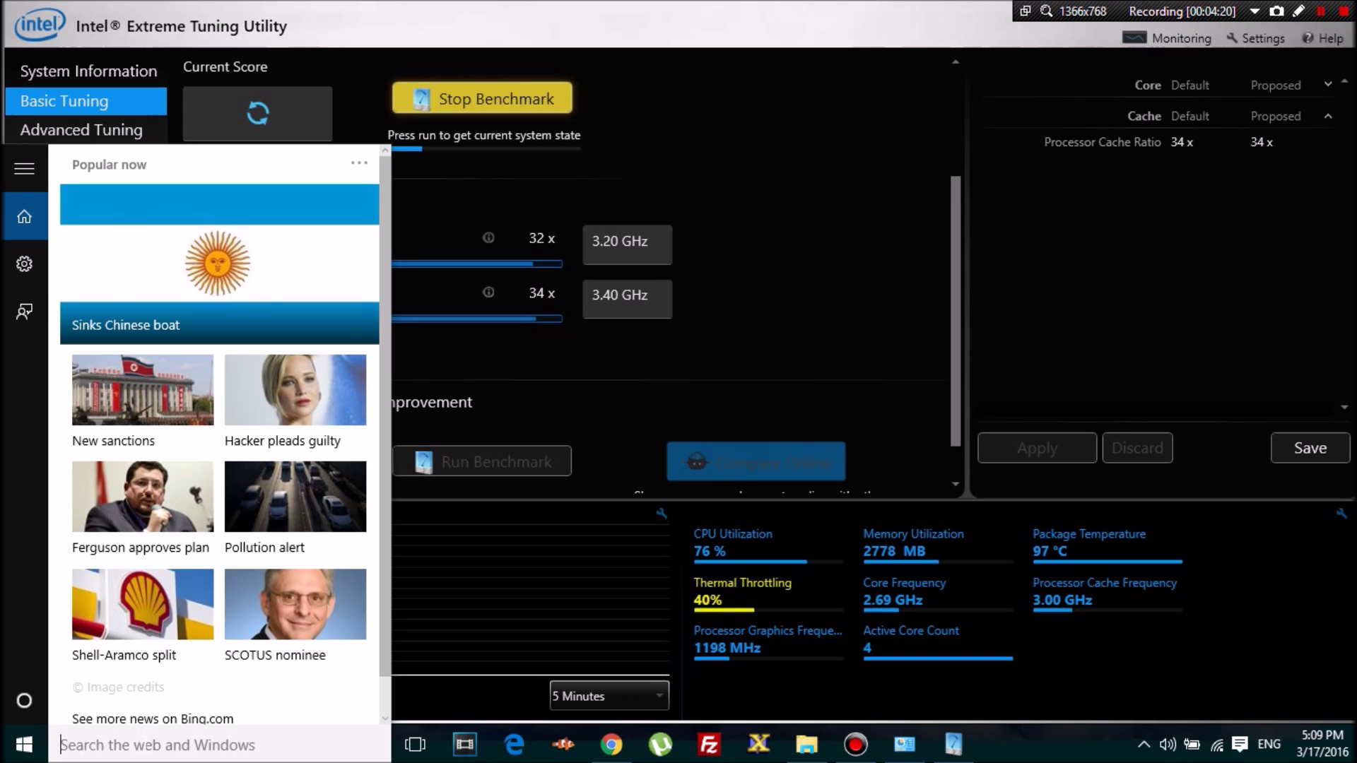
pyautogui.press('super')
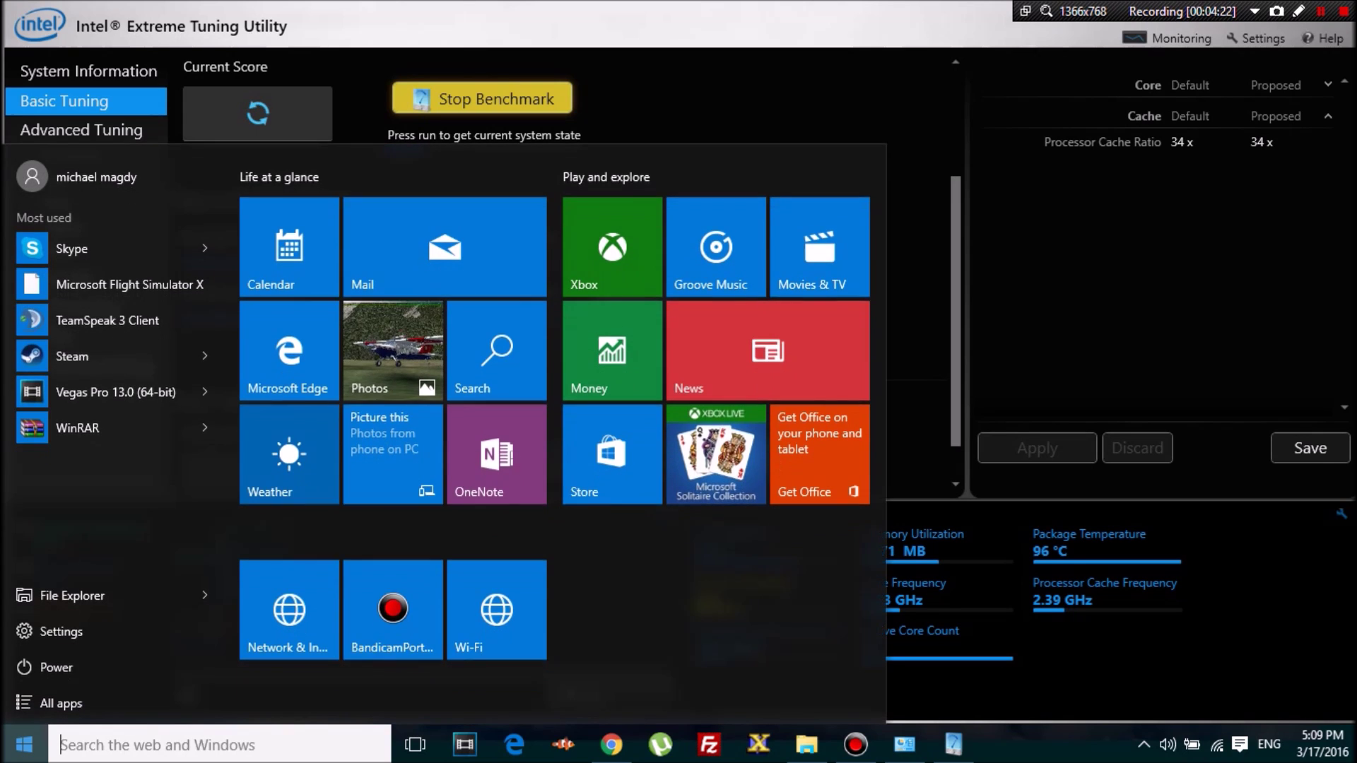
pyautogui.press('super')
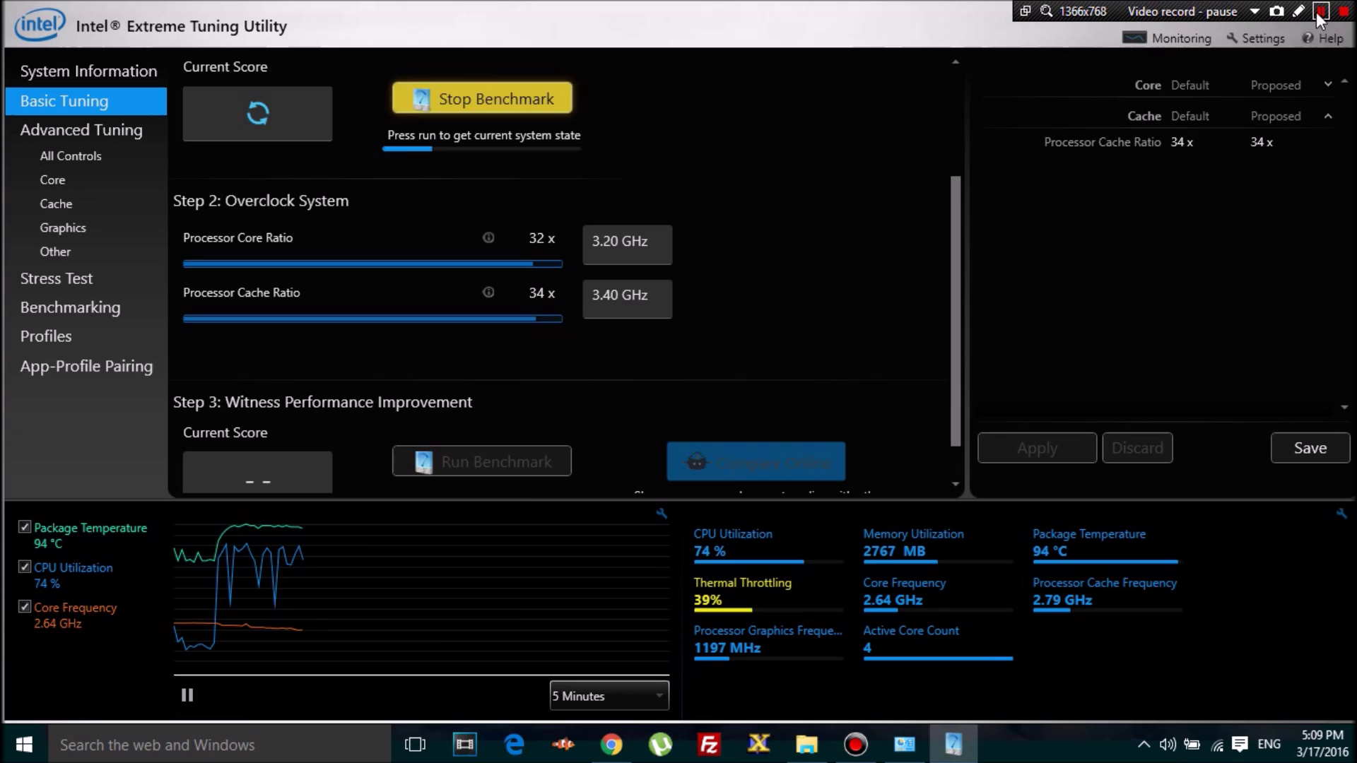
# Step: Propose a 34x Processor Core Ratio and a 36x Processor Cache Ratio
pyautogui.click(1318, 13)
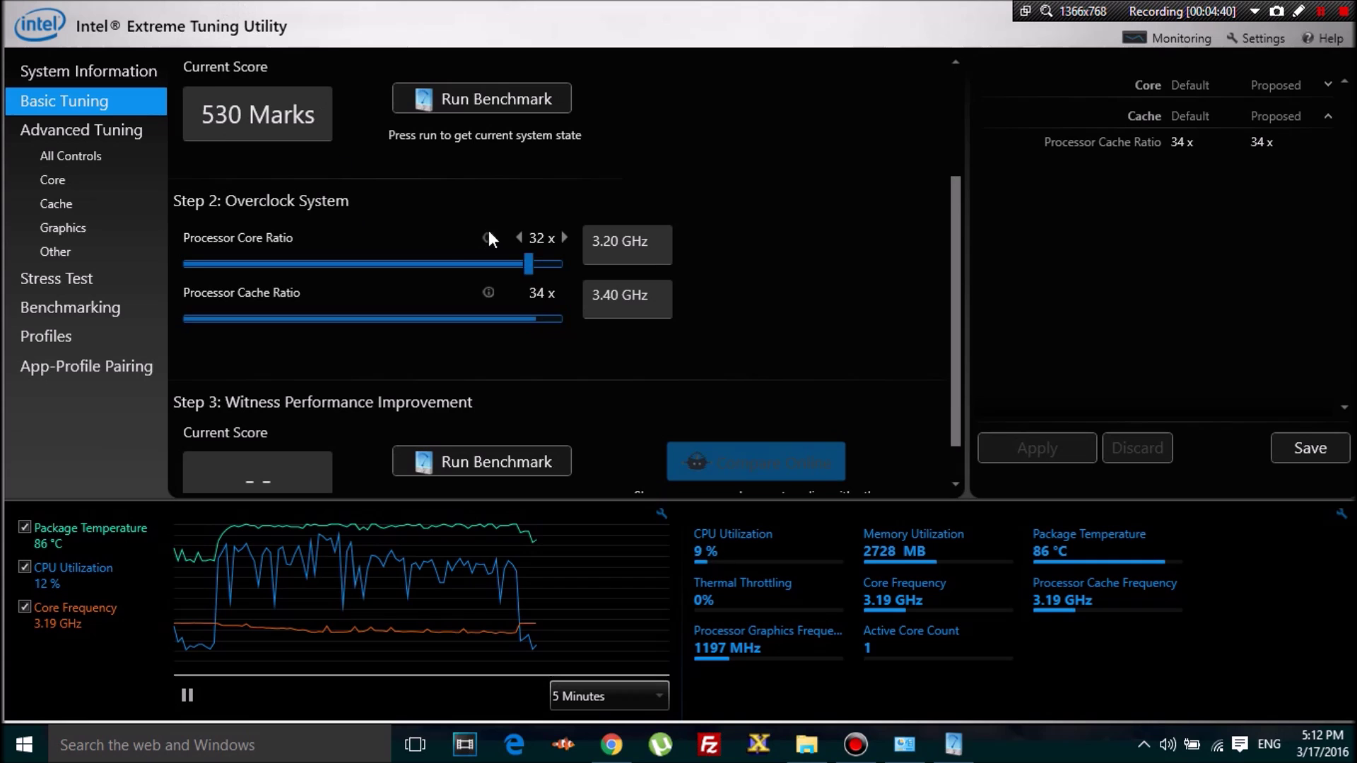
pyautogui.click(562, 237)
pyautogui.click(562, 237)
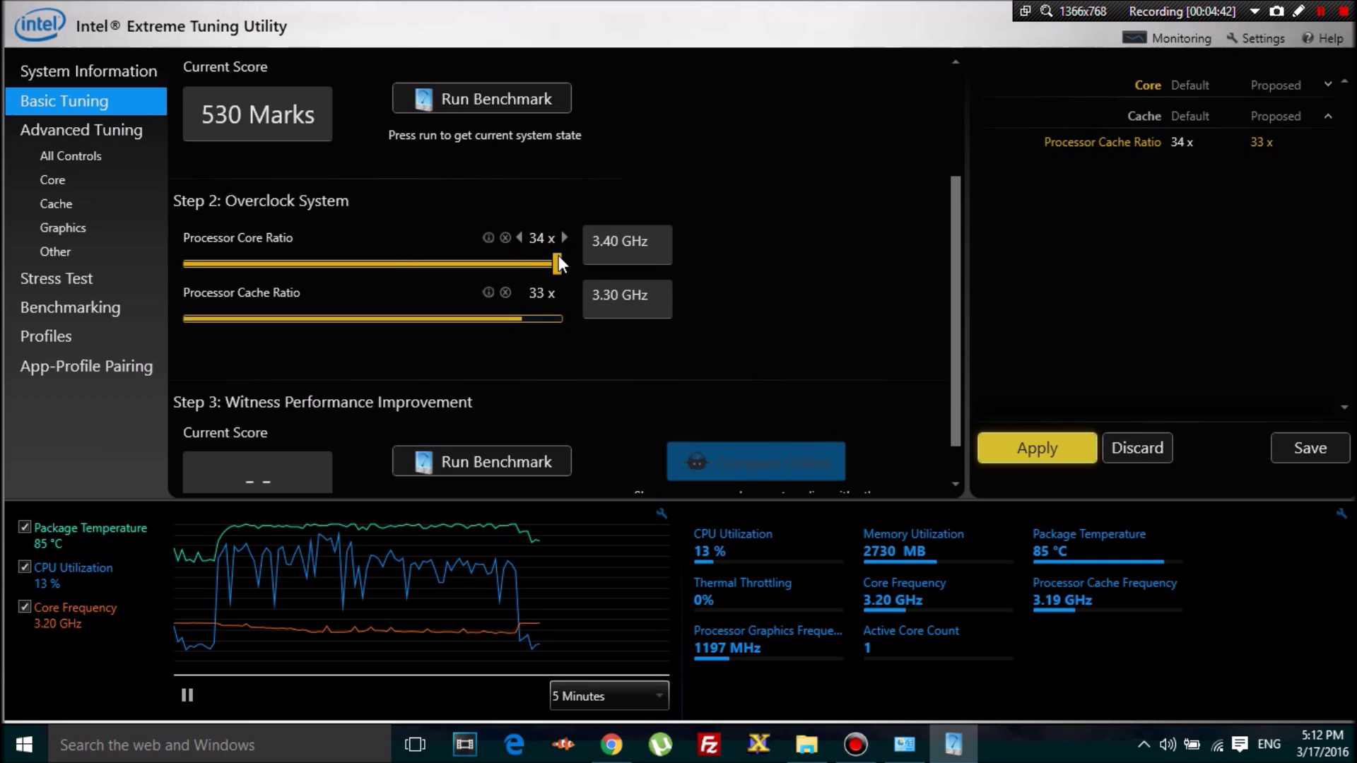
pyautogui.click(564, 292)
pyautogui.click(564, 292)
pyautogui.click(564, 291)
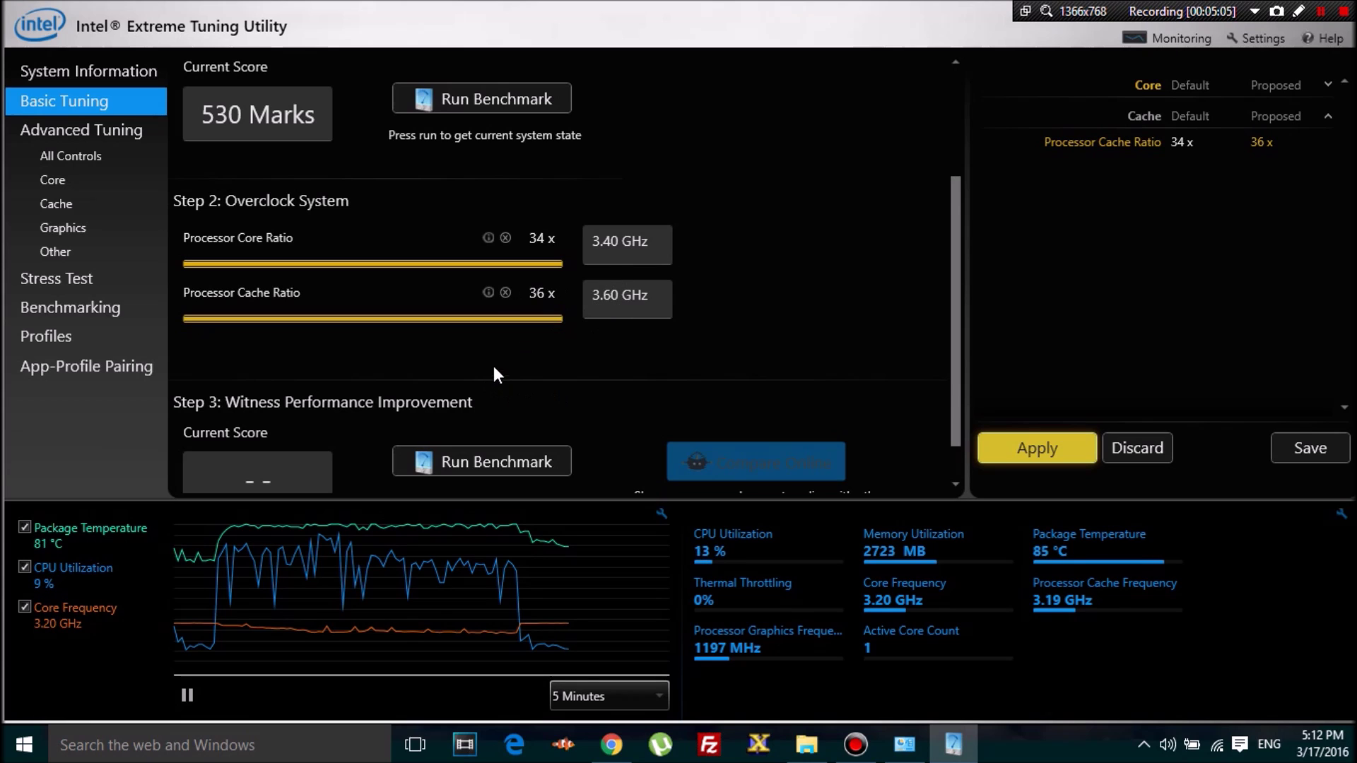
# Step: Apply the 34x core and 36x cache ratios
pyautogui.scroll(-1, 541, 356)
pyautogui.scroll(3, 598, 342)
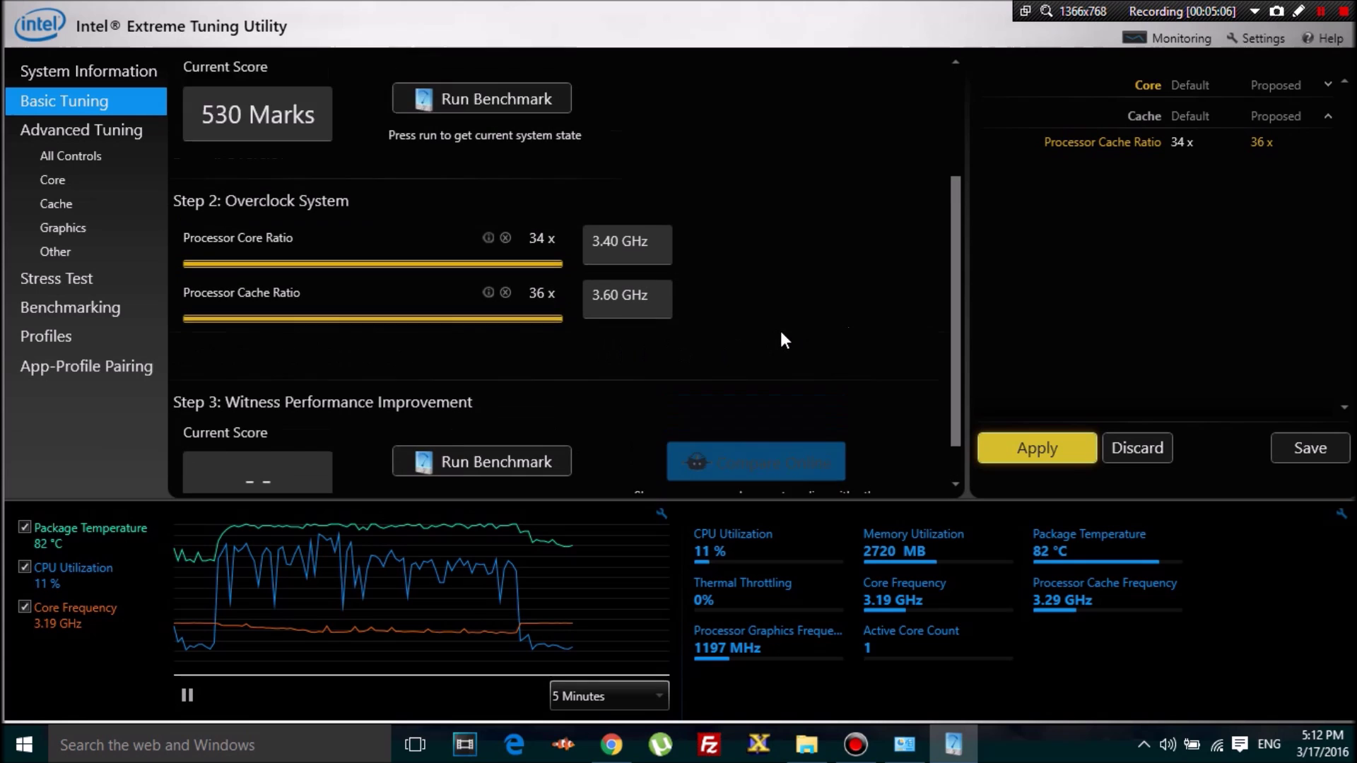
pyautogui.click(1066, 446)
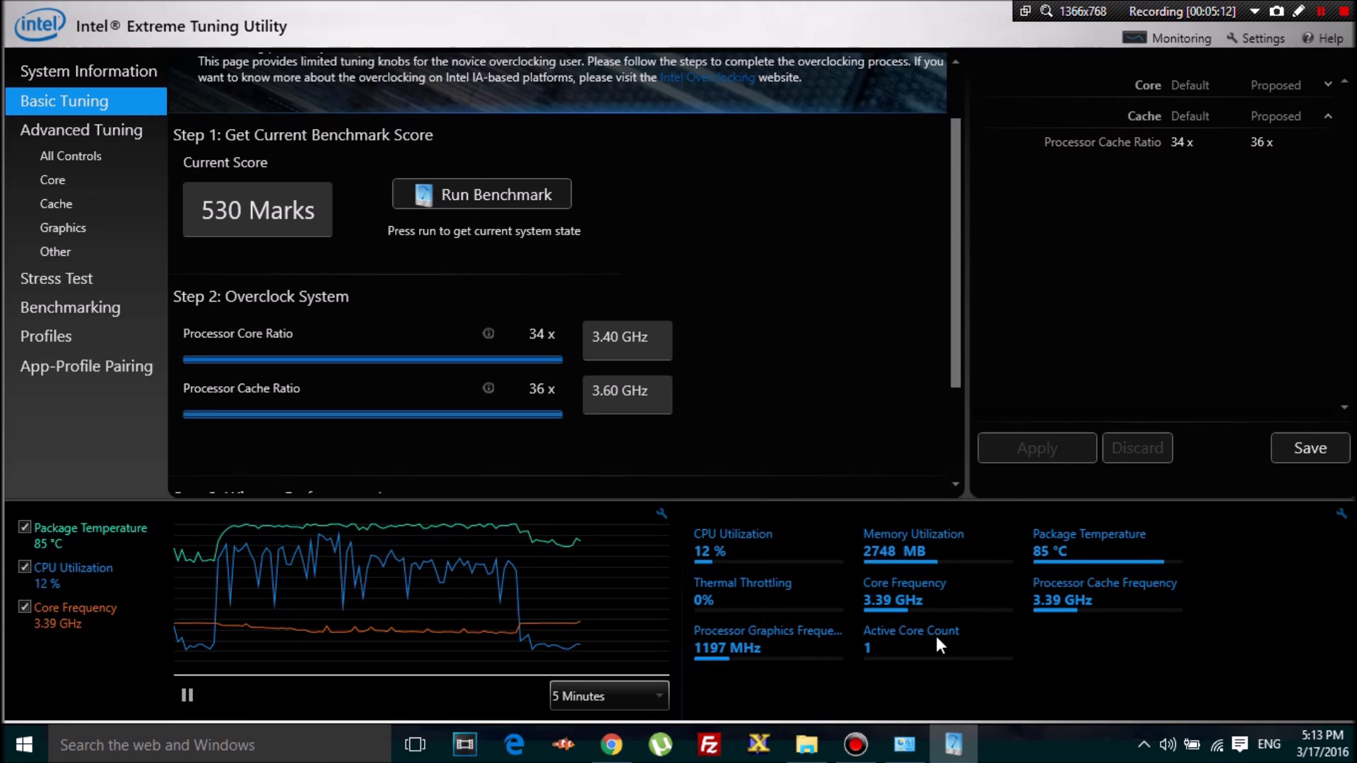
# Step: Check CPU performance in Task Manager, then scroll XTU down to Step 3
pyautogui.rightClick(24, 745)
pyautogui.click(126, 611)
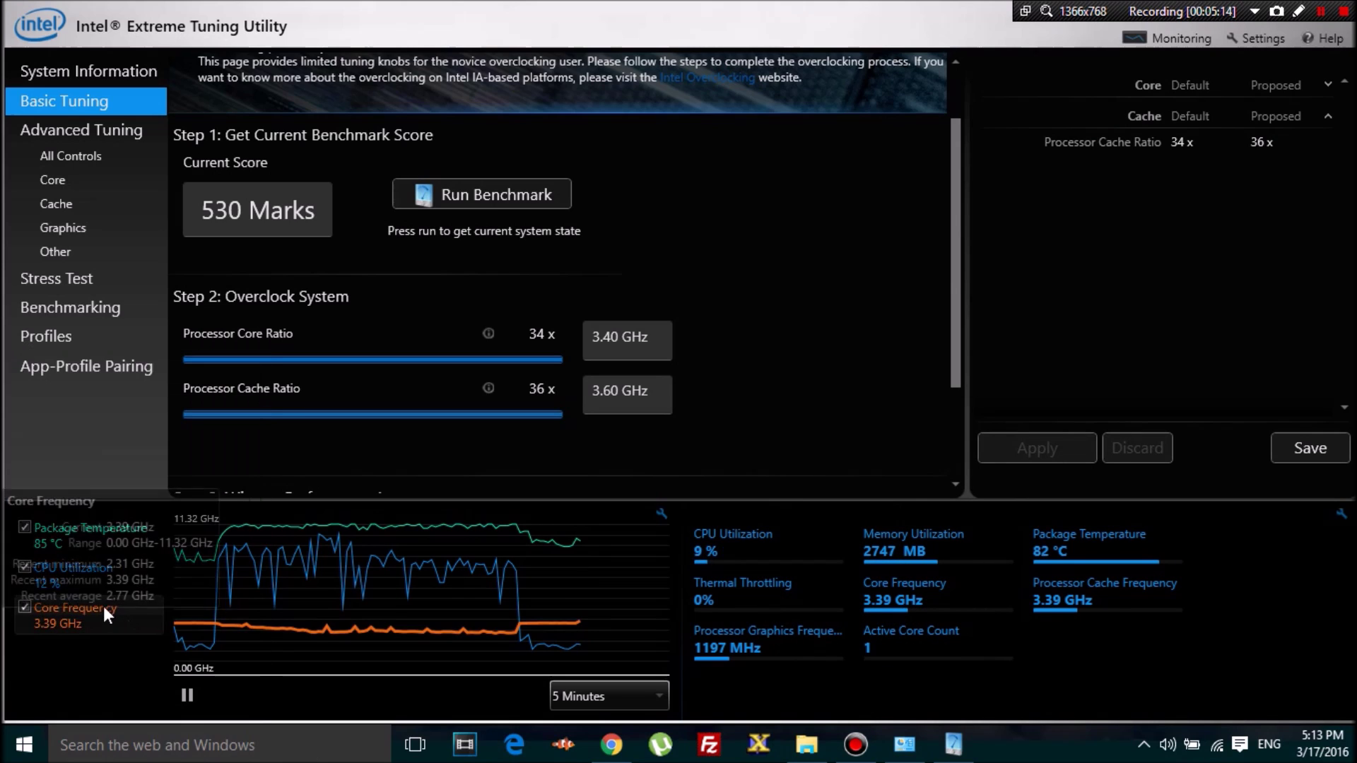
pyautogui.click(227, 175)
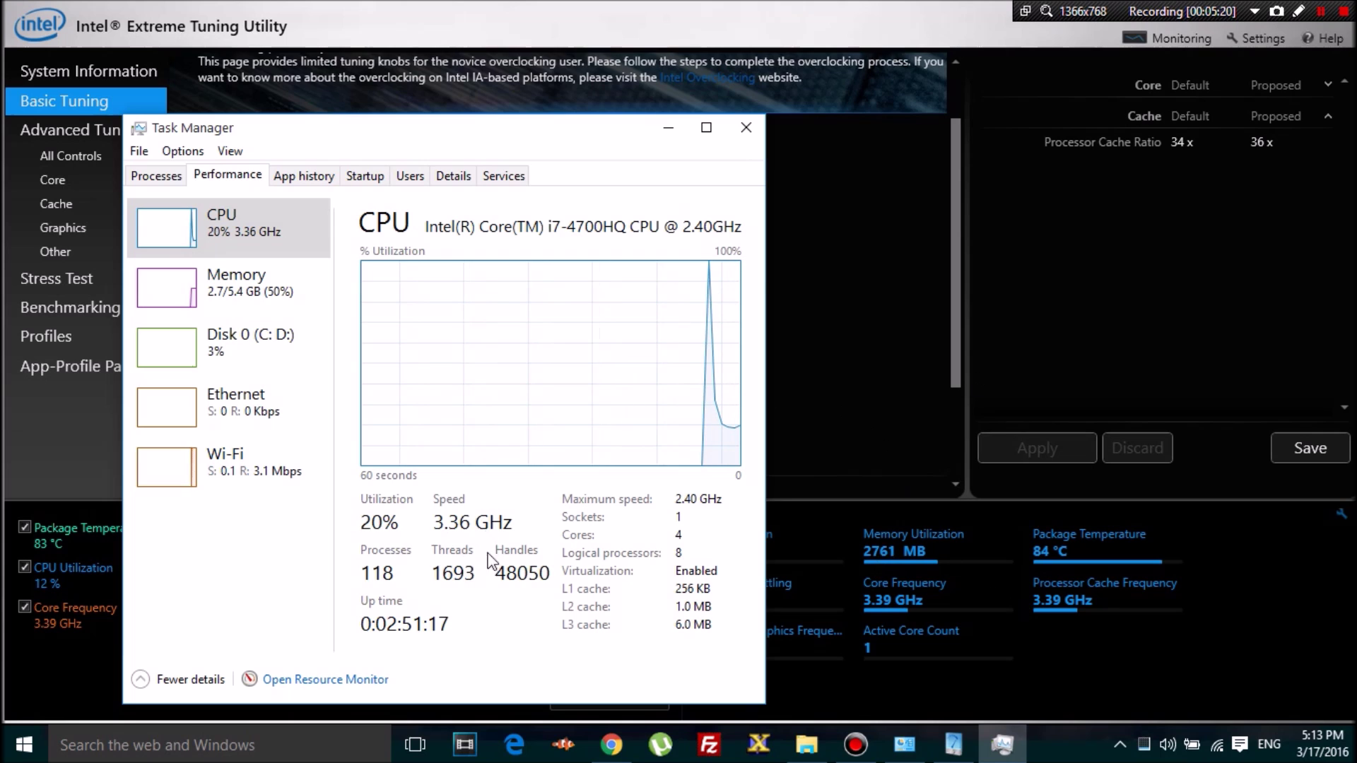
pyautogui.click(745, 128)
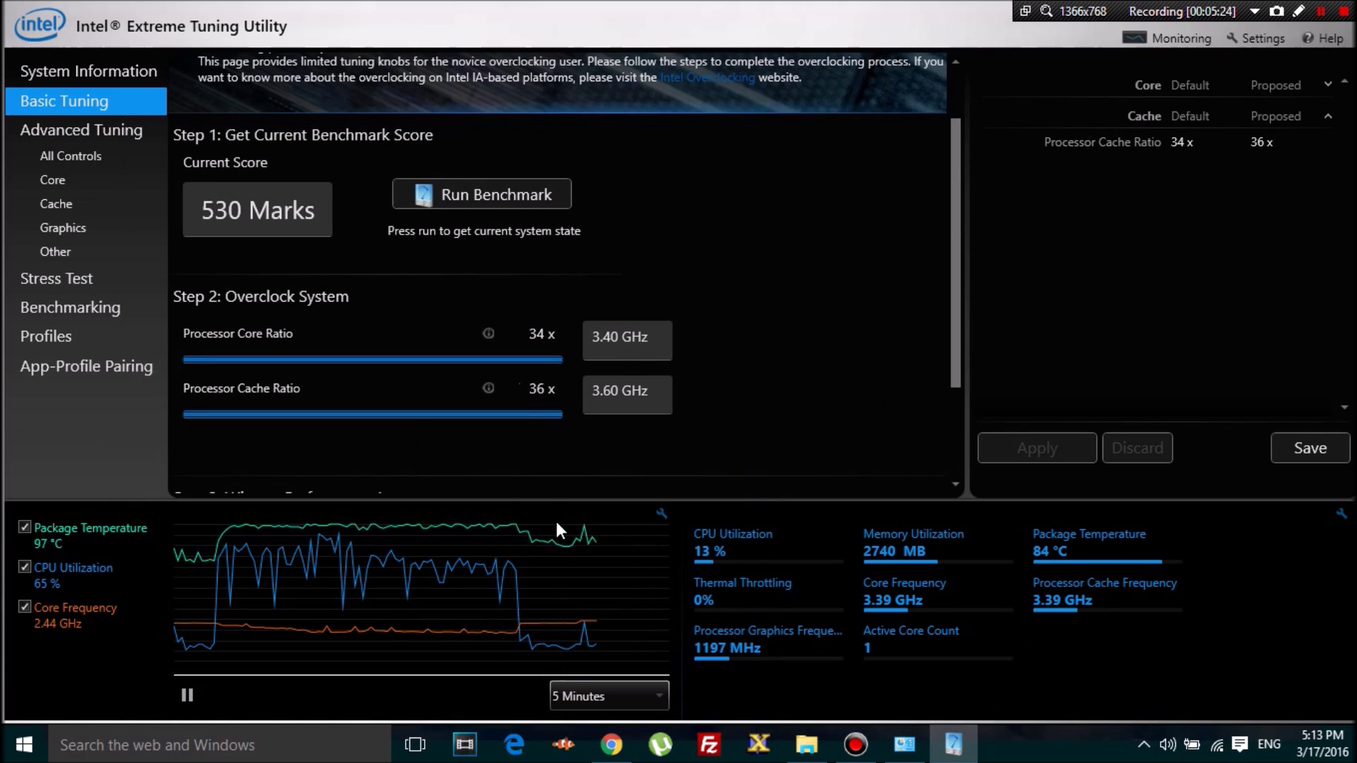
pyautogui.scroll(-2, 650, 176)
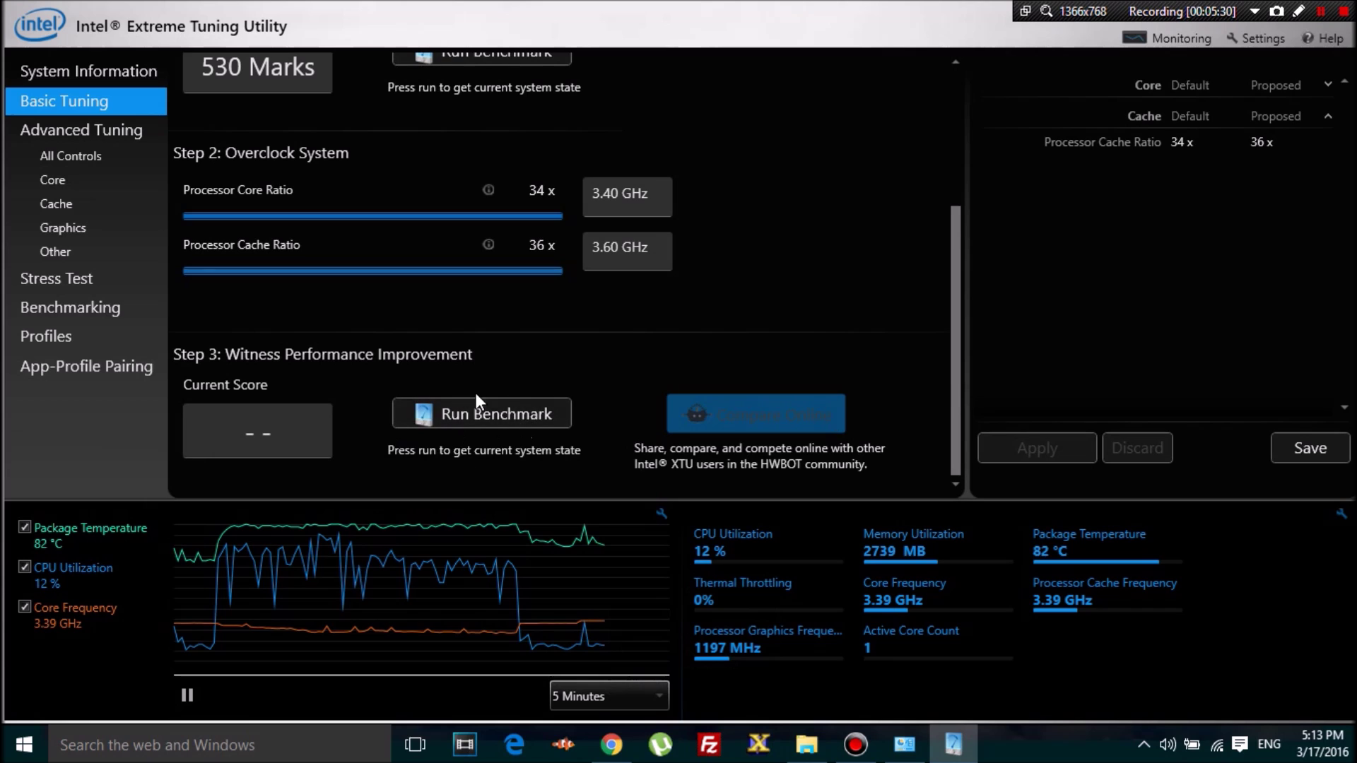
# Step: Rerun the Step 3 benchmark with the new ratios, scoring 532 Marks, and dismiss the Facebook notification
pyautogui.click(533, 421)
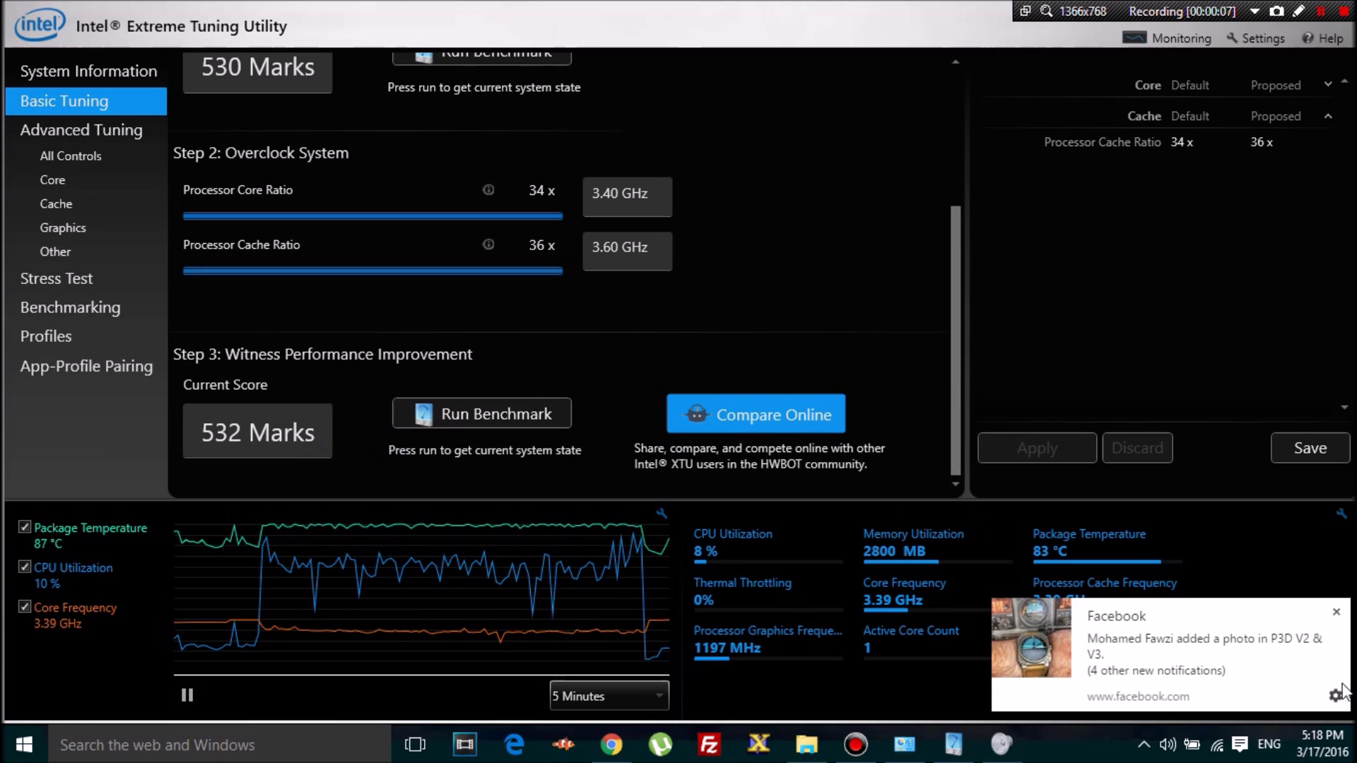
pyautogui.click(1335, 613)
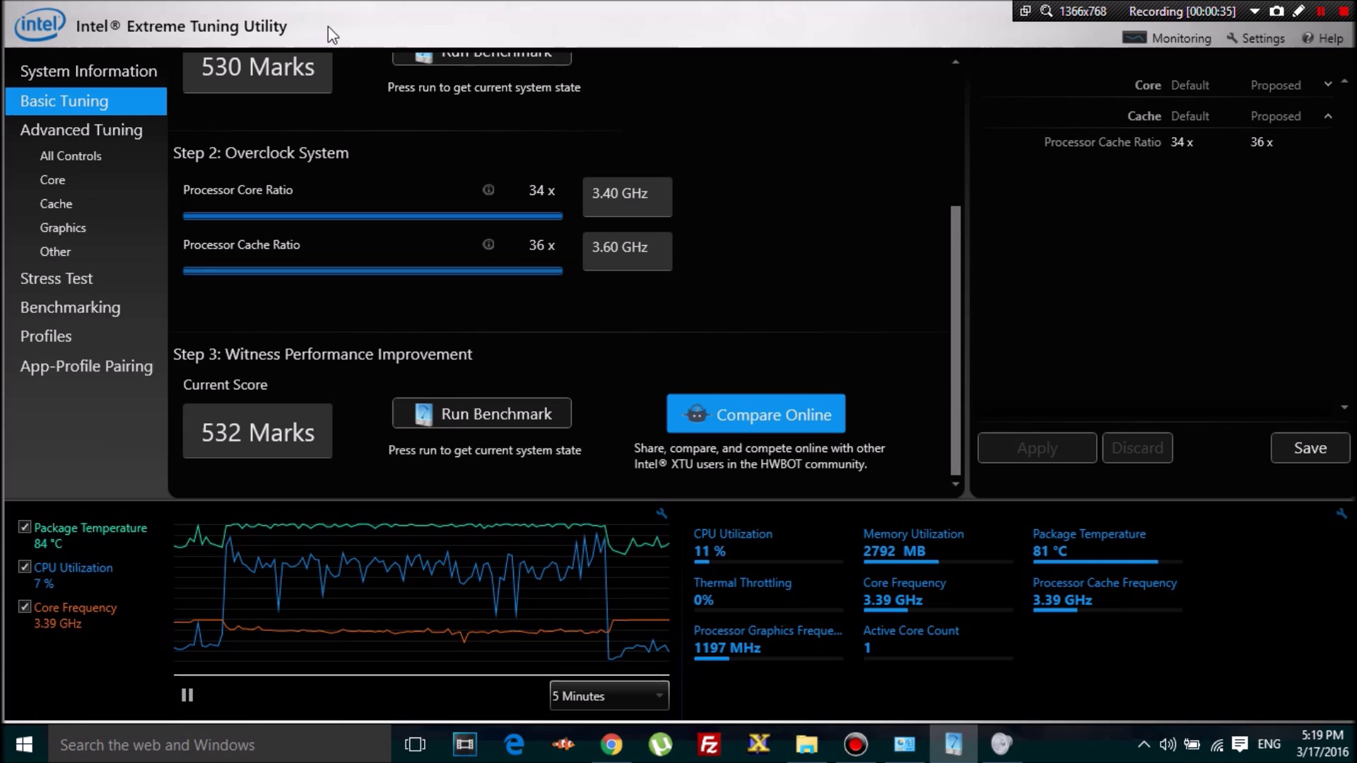
pyautogui.moveTo(568, 279)
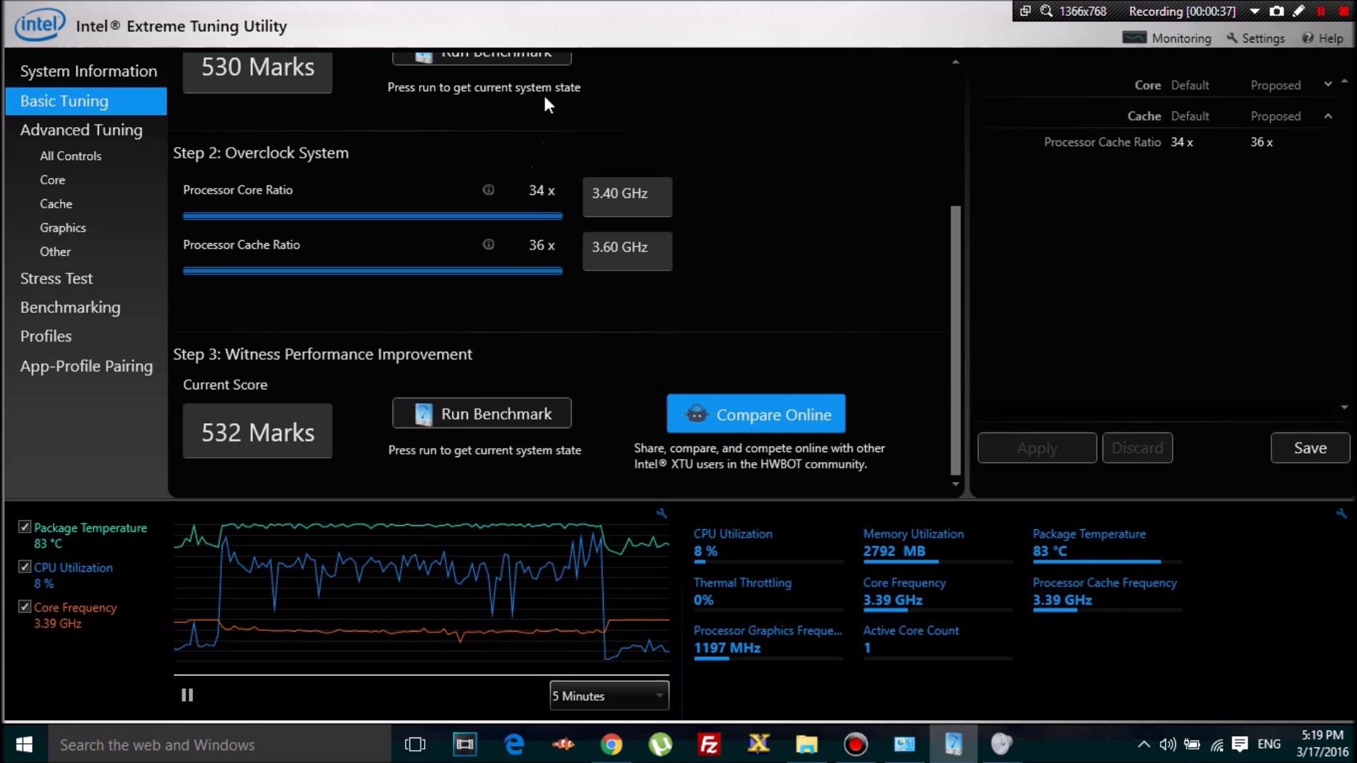